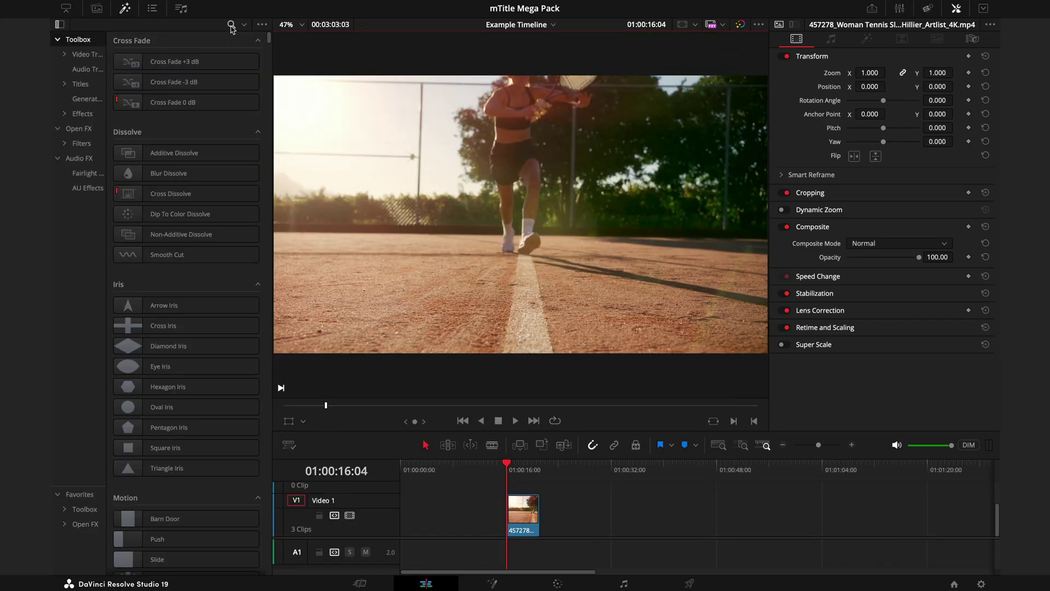
Search the effects for 'mtitle me', then scroll the mTitle Mega Pack list and back to 001.
{"action": "left_click", "coordinate": [232, 25]}
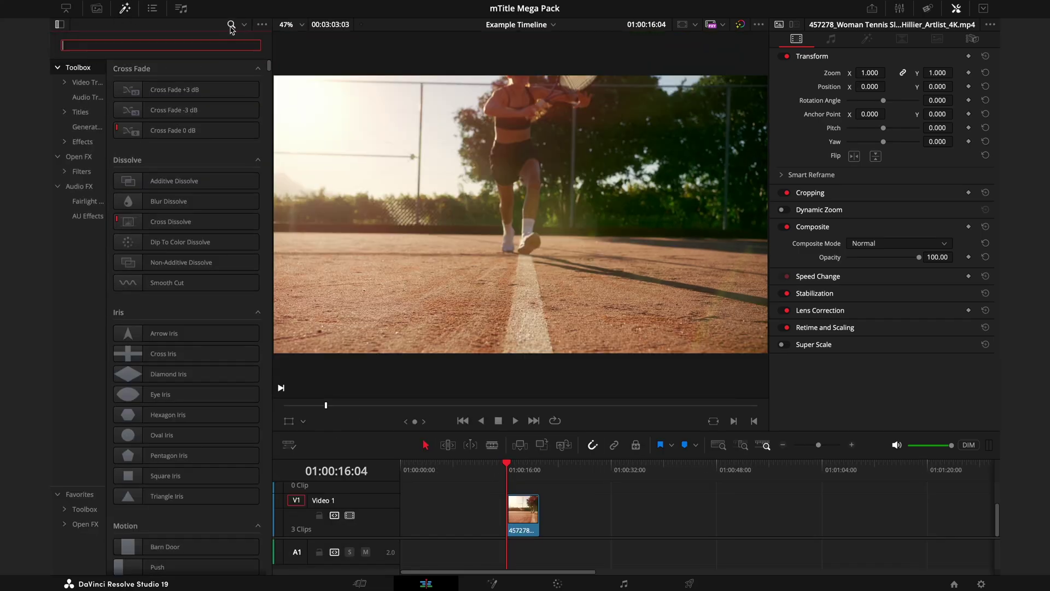
{"action": "type", "text": "mtit"}
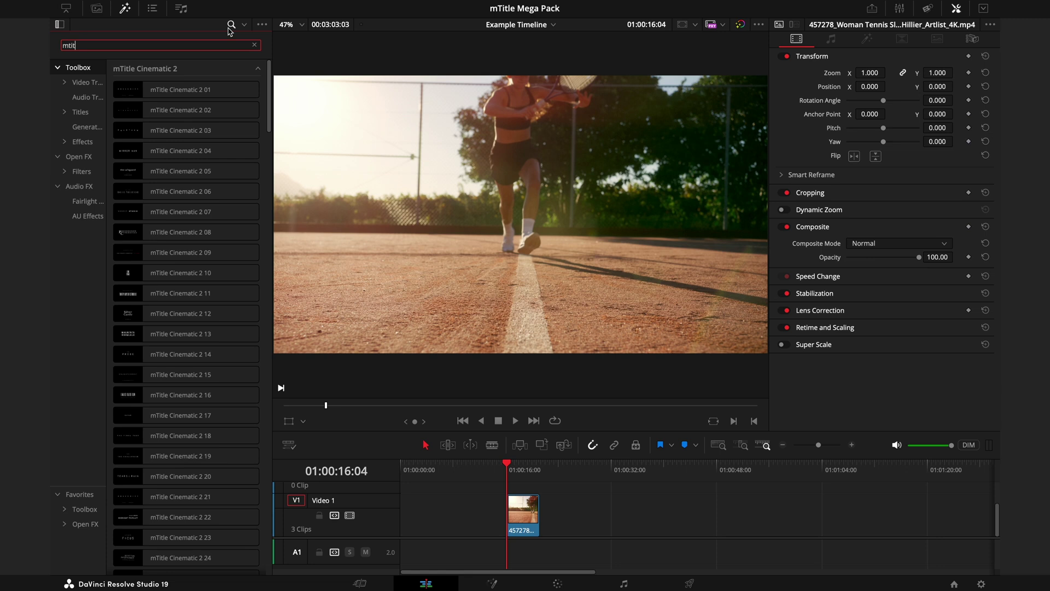
{"action": "type", "text": "le mega"}
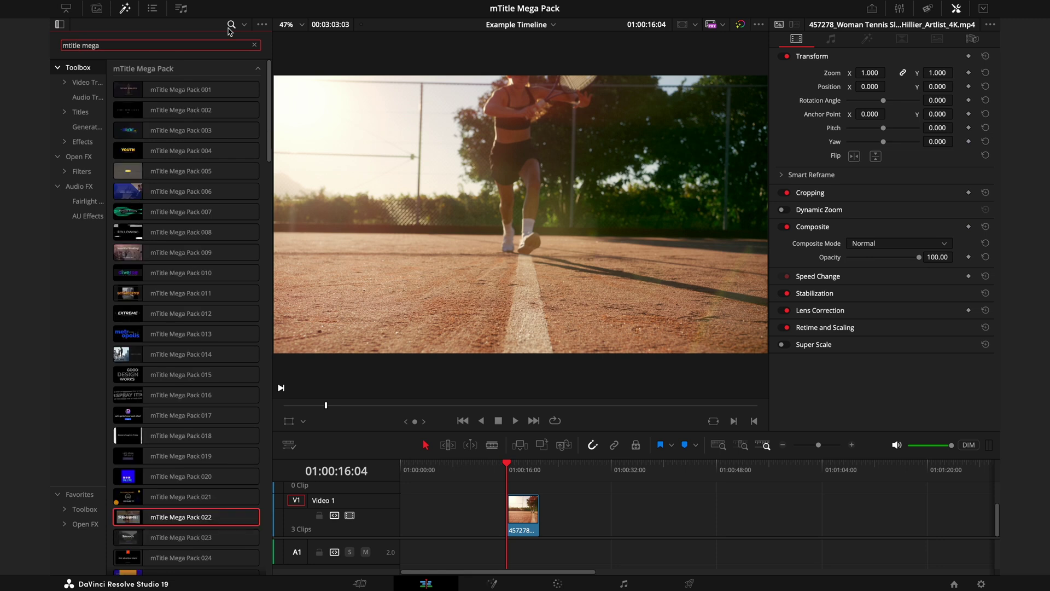
{"action": "left_click", "coordinate": [265, 93]}
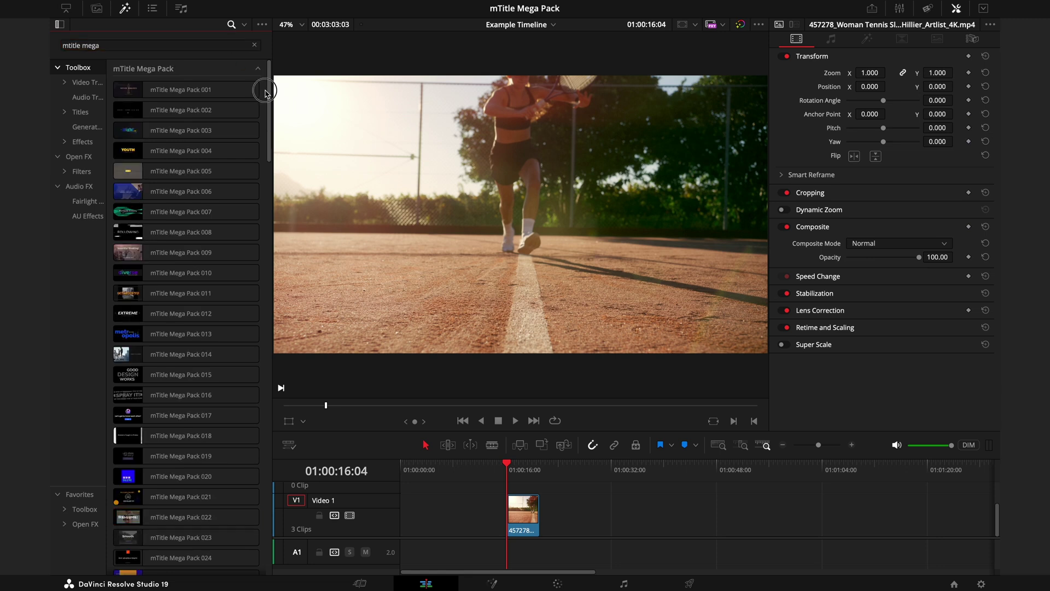
{"action": "left_click_drag", "start_coordinate": [265, 93], "coordinate": [238, 520]}
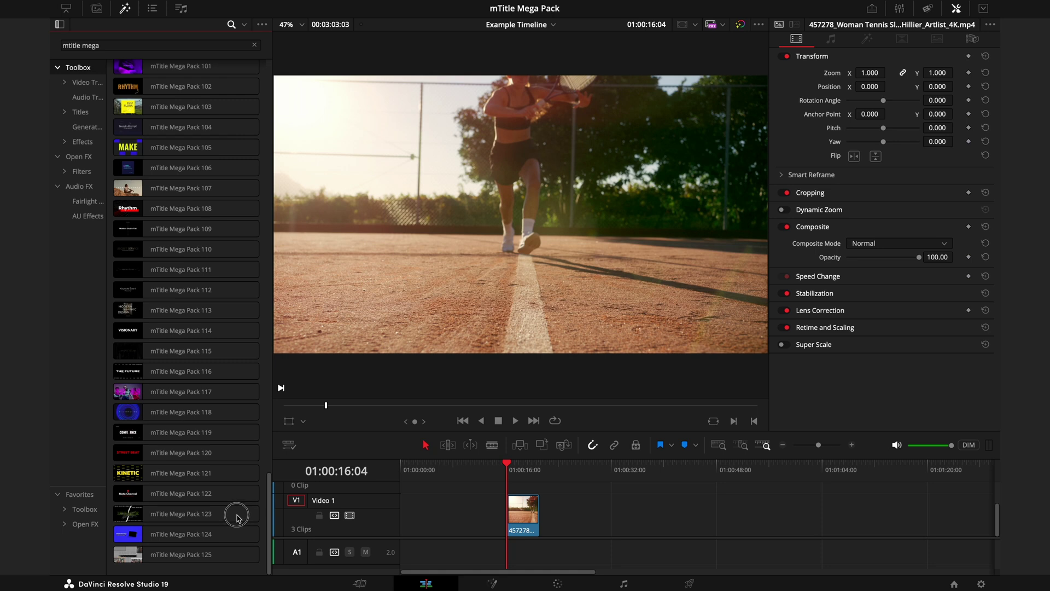
{"action": "scroll", "coordinate": [191, 67], "scroll_direction": "up", "scroll_amount": 20}
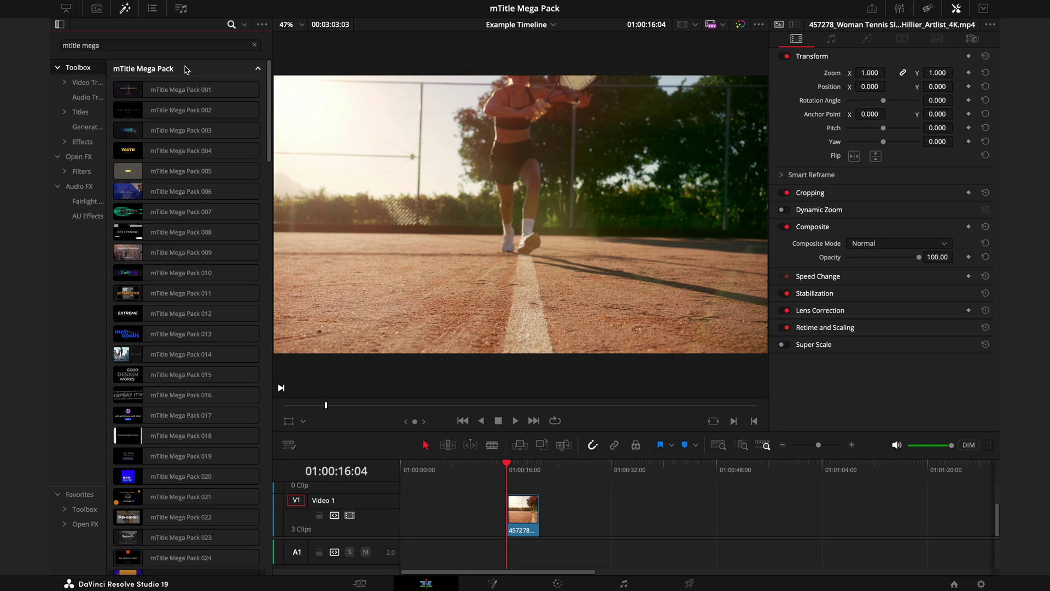
{"action": "mouse_move", "coordinate": [177, 133]}
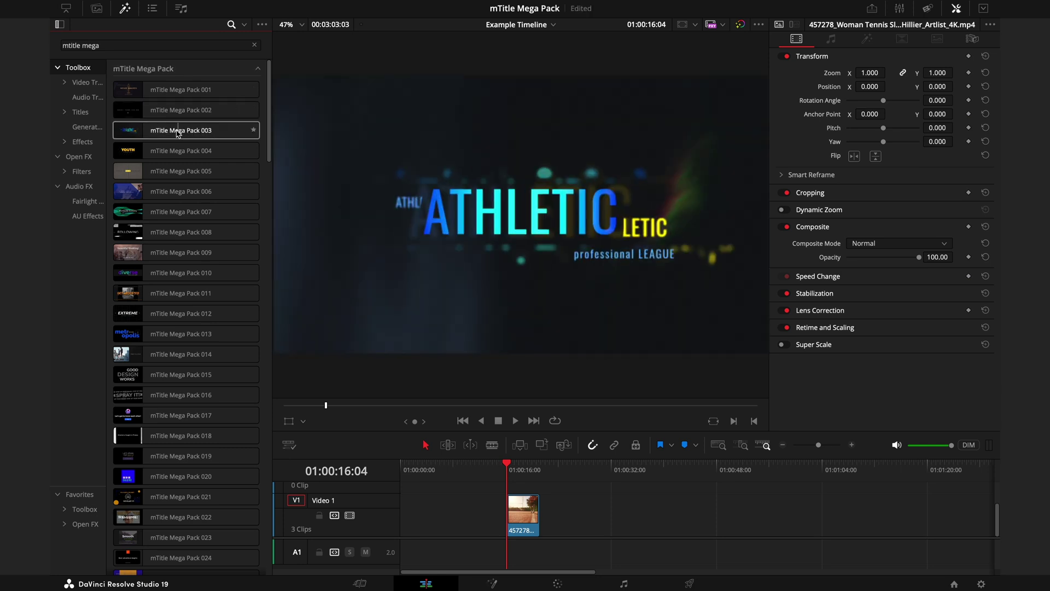
{"action": "mouse_move", "coordinate": [212, 158]}
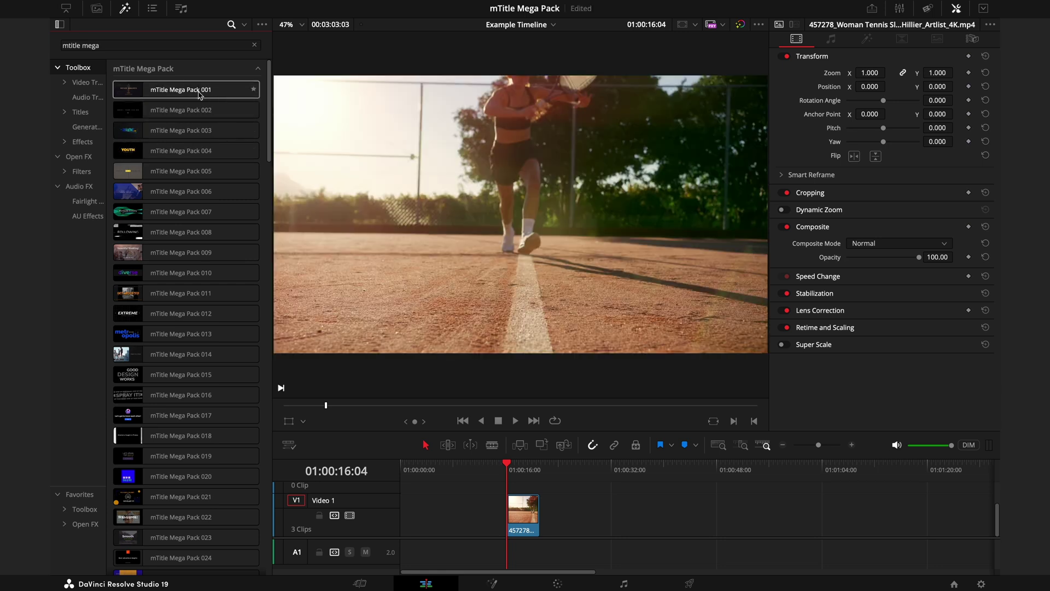
{"action": "left_click_drag", "start_coordinate": [197, 110], "coordinate": [507, 472]}
{"action": "key", "text": "ctrl+z"}
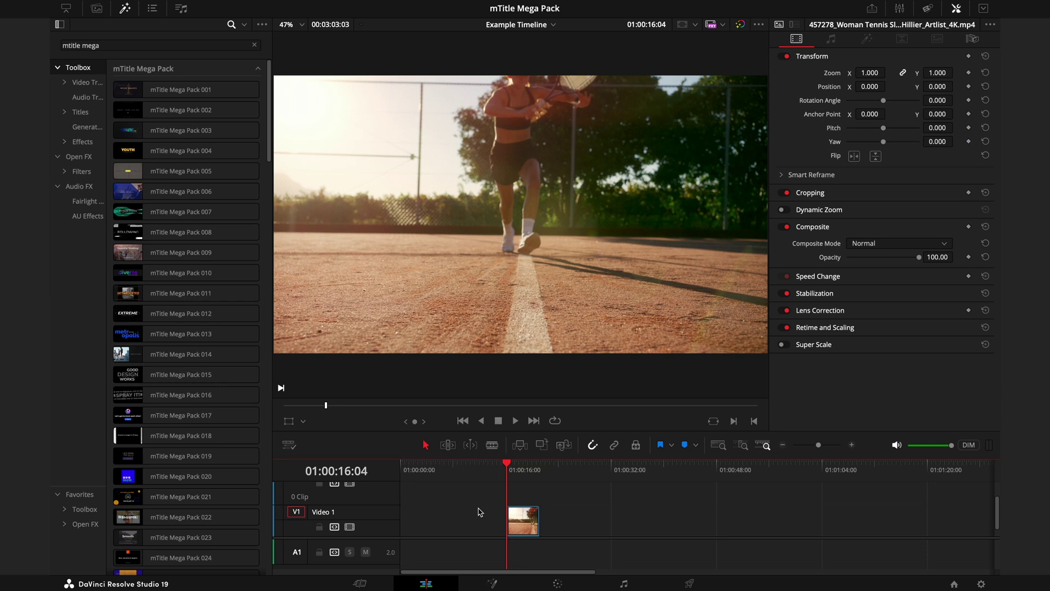
Place the mTitle Mega Pack 003 ATHLETIC title on the track above the tennis clip.
{"action": "left_click_drag", "start_coordinate": [180, 130], "coordinate": [504, 492]}
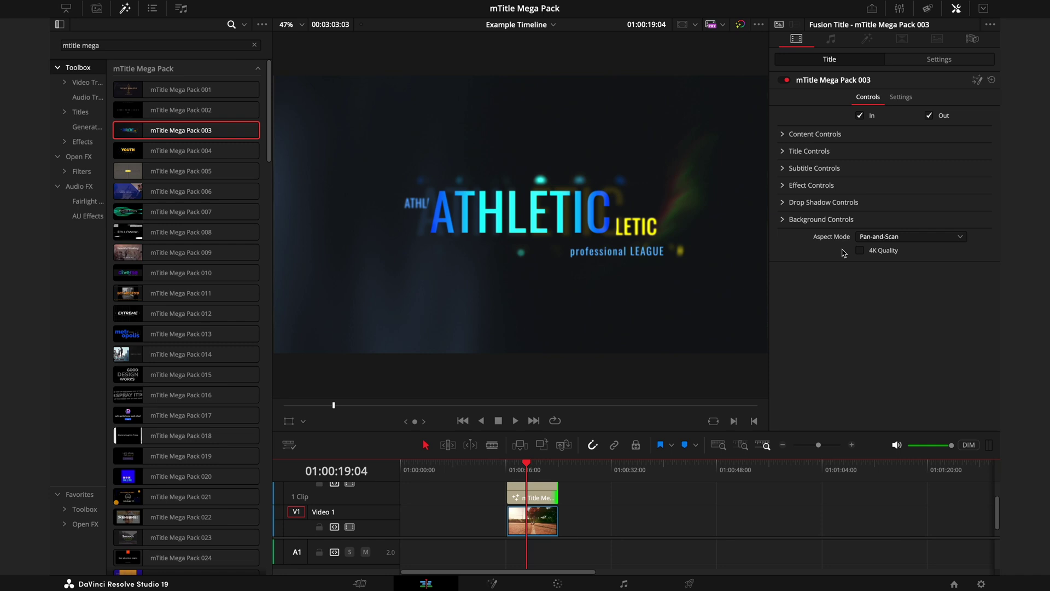
Reveal the Content and Title Controls, showing ATHLETIC in Oswald Regular with a blue gradient.
{"action": "left_click", "coordinate": [786, 134]}
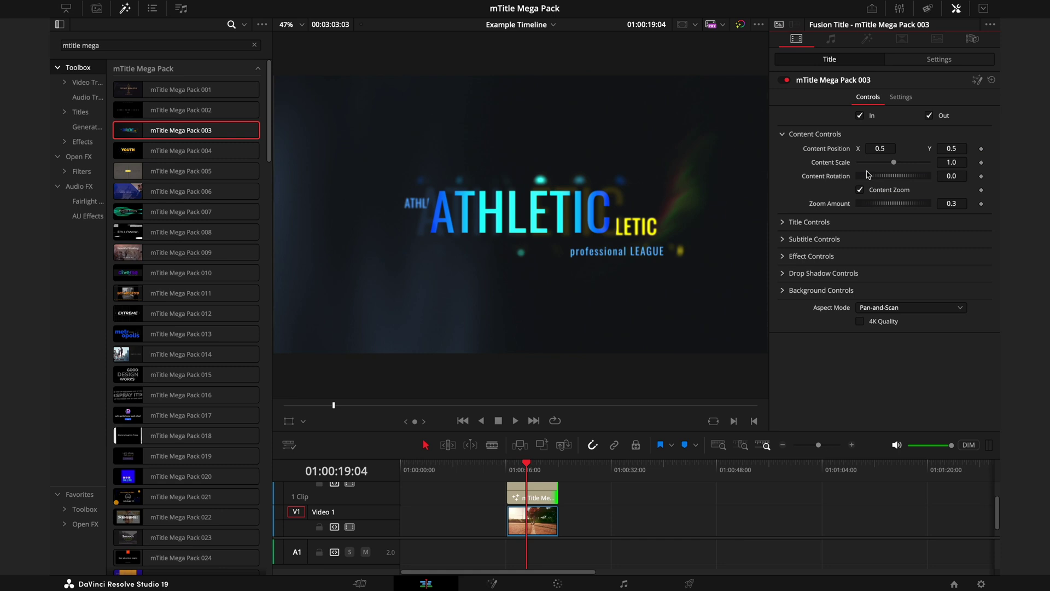
{"action": "left_click", "coordinate": [783, 223]}
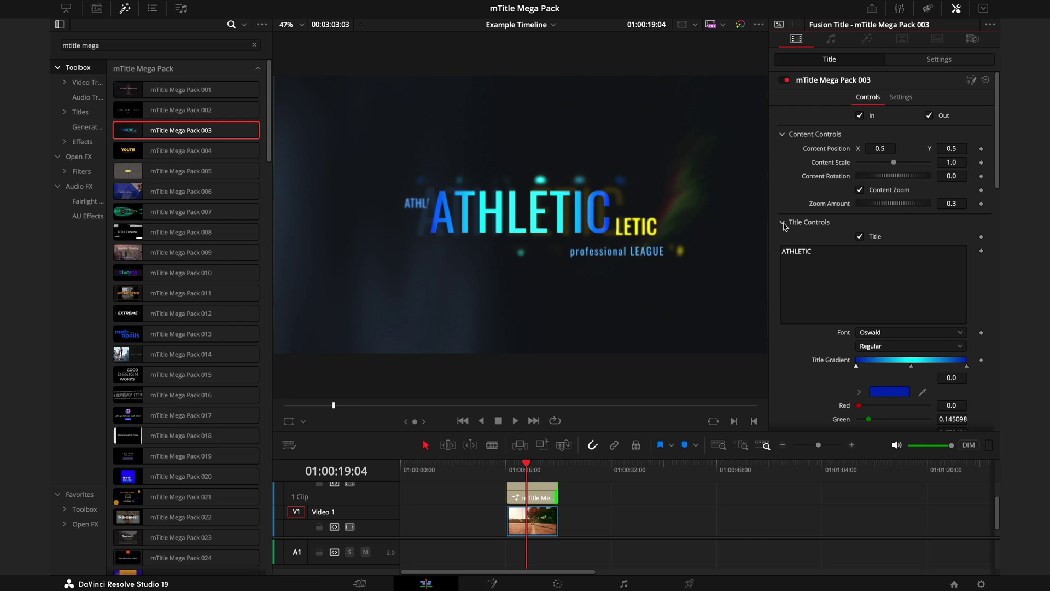
Browse the font list and title colour choices, keeping Oswald and the existing colour.
{"action": "scroll", "coordinate": [785, 226], "scroll_direction": "down", "scroll_amount": 4}
{"action": "left_click", "coordinate": [908, 214]}
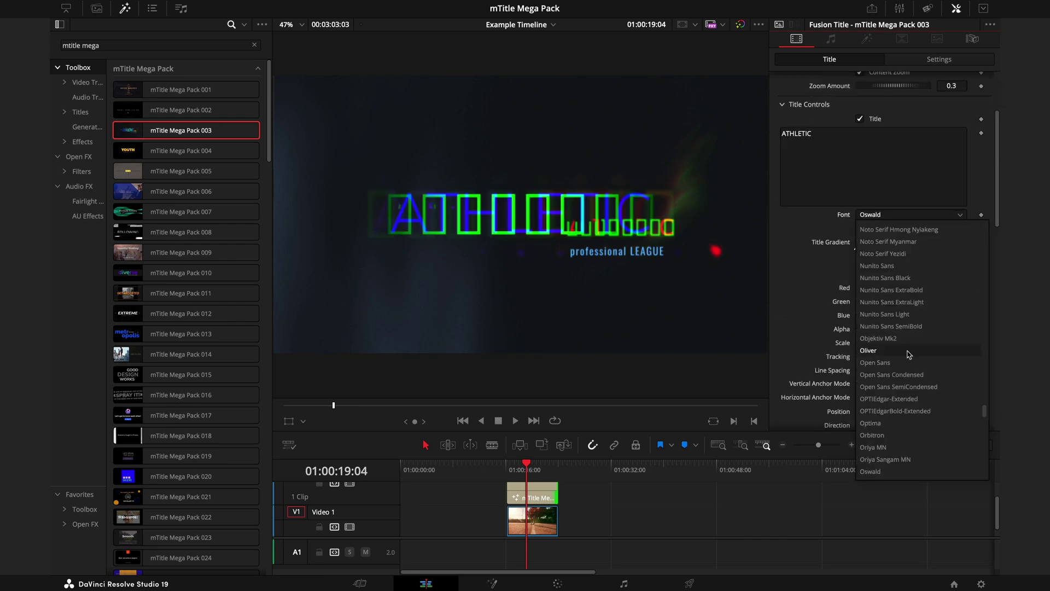
{"action": "left_click", "coordinate": [837, 296]}
{"action": "left_click", "coordinate": [889, 274]}
{"action": "left_click", "coordinate": [875, 261]}
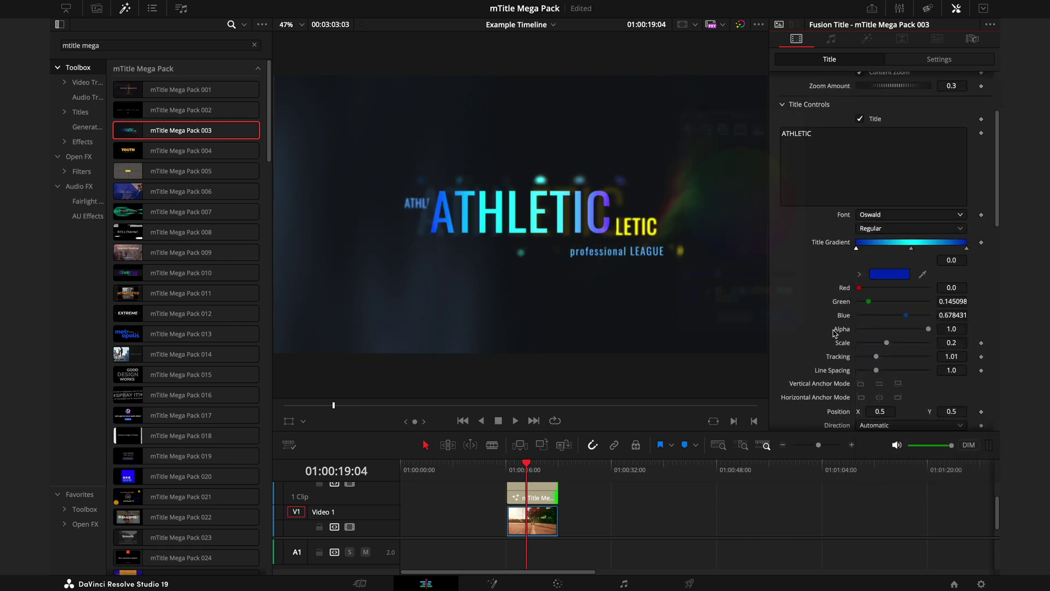
{"action": "scroll", "coordinate": [835, 333], "scroll_direction": "down", "scroll_amount": 2}
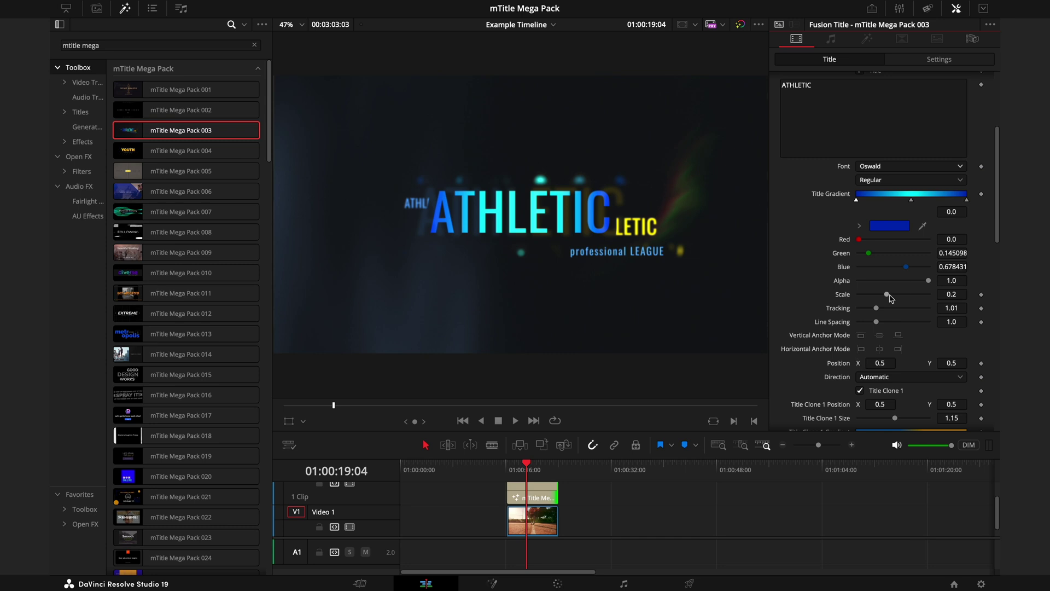
{"action": "scroll", "coordinate": [863, 251], "scroll_direction": "up", "scroll_amount": 6}
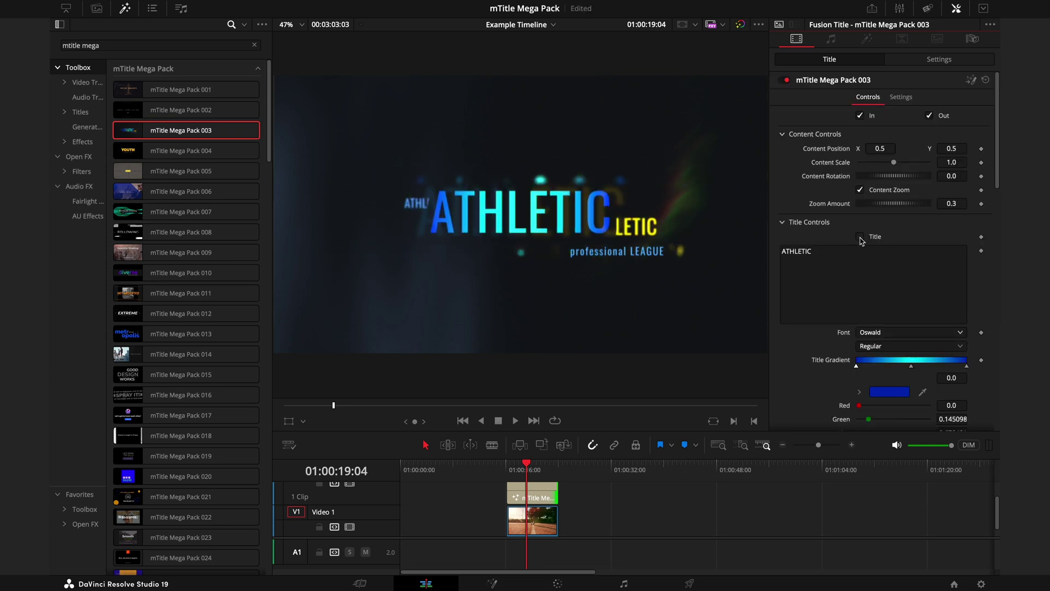
Fold away Title Controls, check the subtitle font choices, then fold Subtitle Controls again.
{"action": "left_click", "coordinate": [782, 222]}
{"action": "left_click", "coordinate": [782, 239]}
{"action": "left_click", "coordinate": [911, 349]}
{"action": "left_click", "coordinate": [782, 239]}
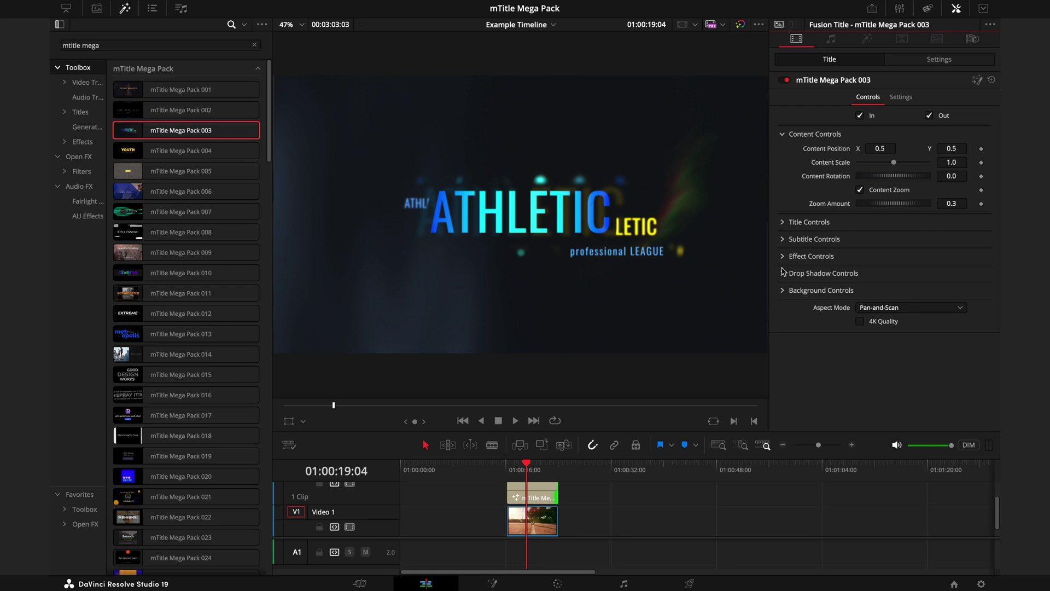
Turn off the title's dark background, try a drop shadow, then remove it.
{"action": "left_click", "coordinate": [783, 290]}
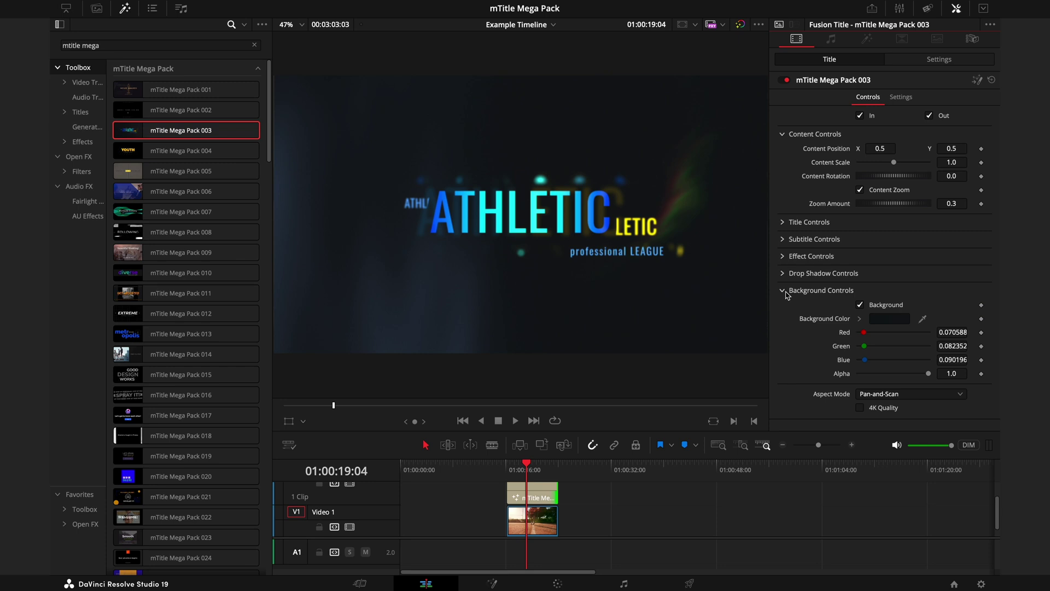
{"action": "left_click", "coordinate": [861, 304]}
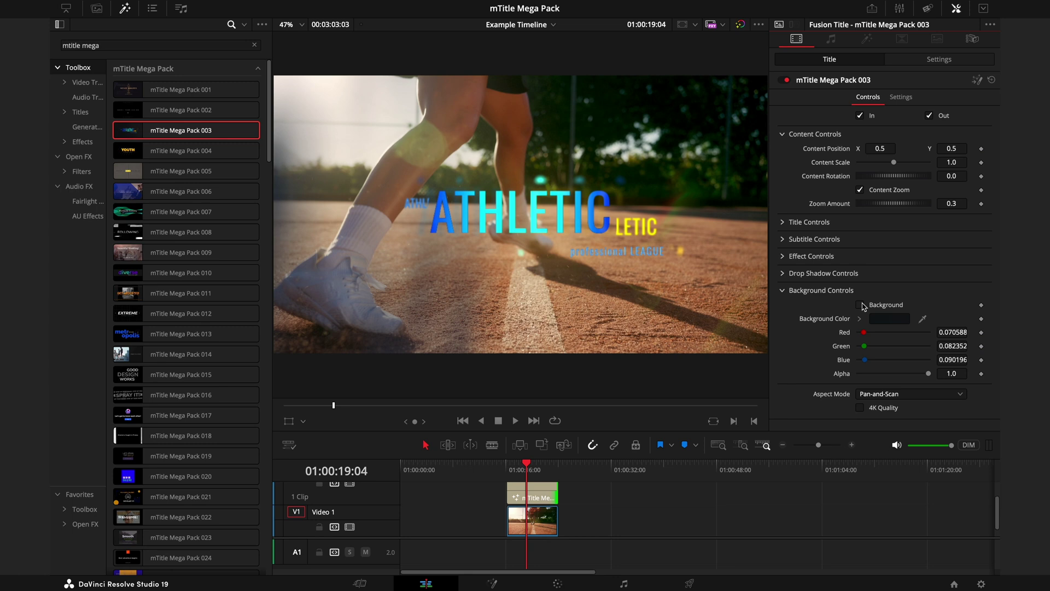
{"action": "left_click", "coordinate": [789, 274]}
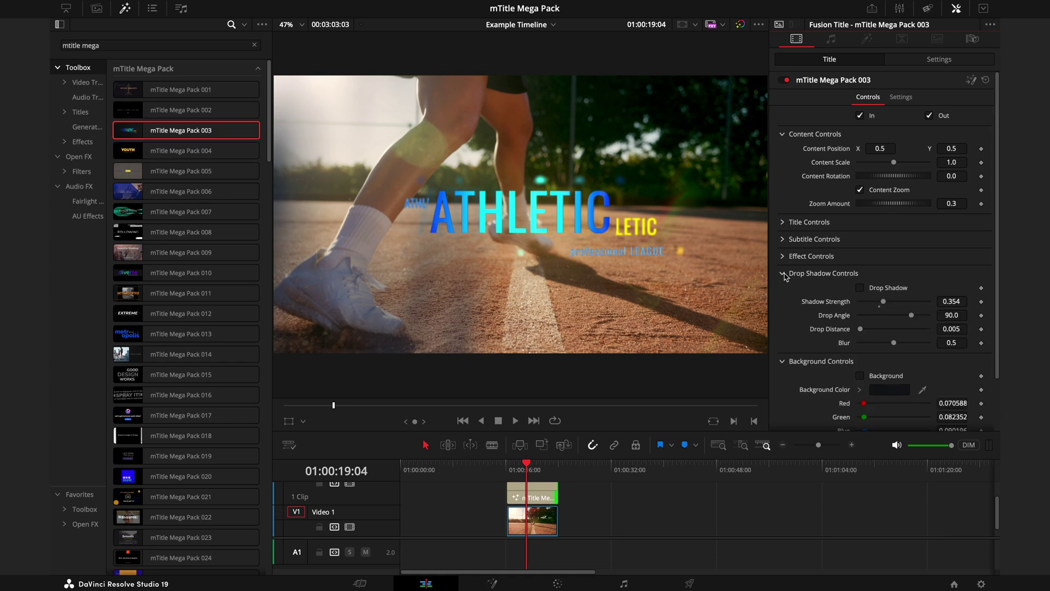
{"action": "left_click", "coordinate": [861, 288]}
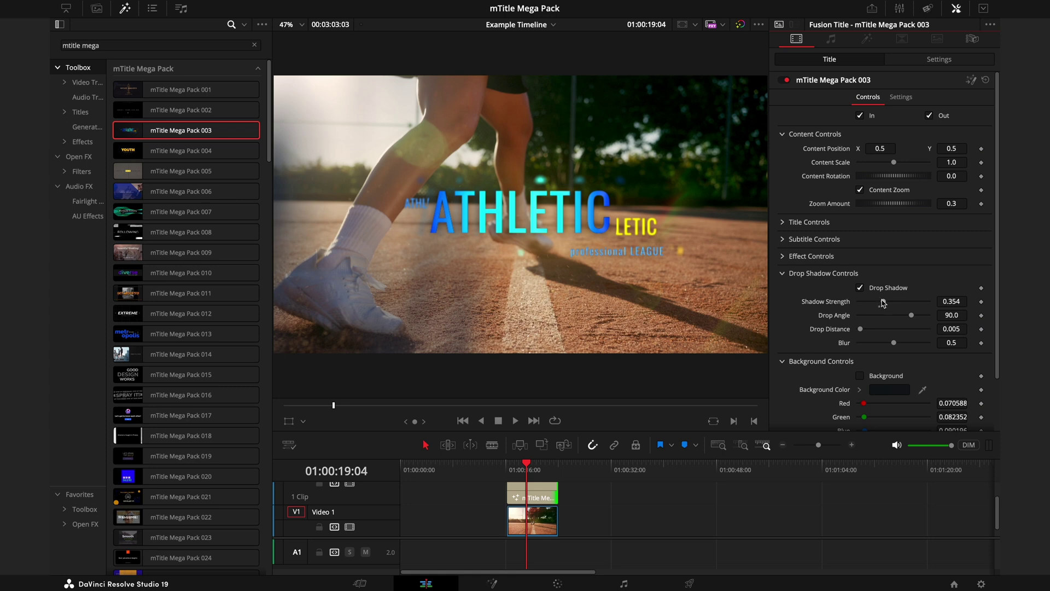
{"action": "scroll", "coordinate": [882, 303], "scroll_direction": "down", "scroll_amount": 2}
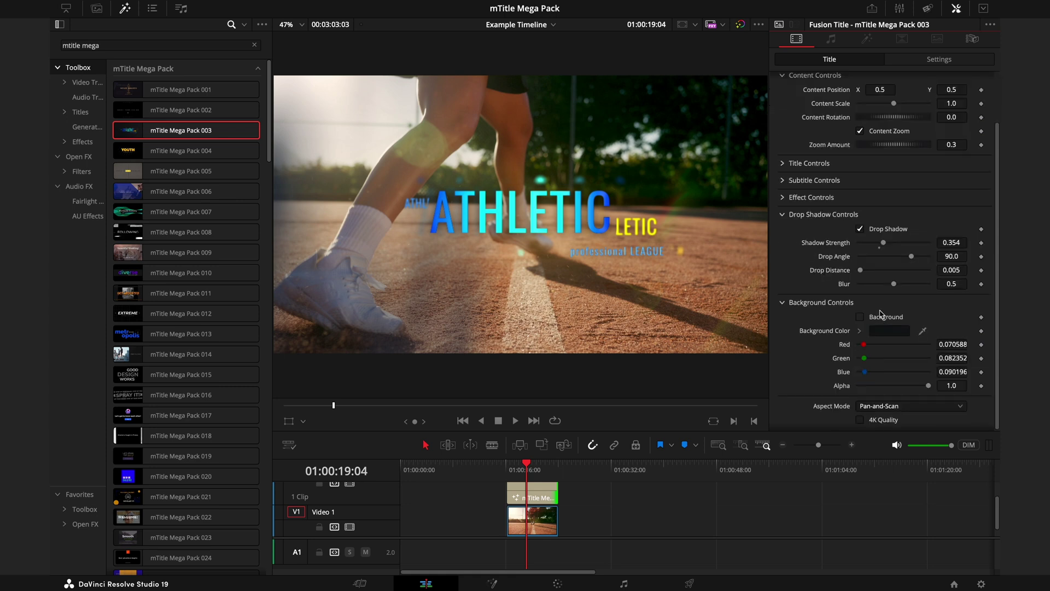
{"action": "left_click", "coordinate": [872, 232]}
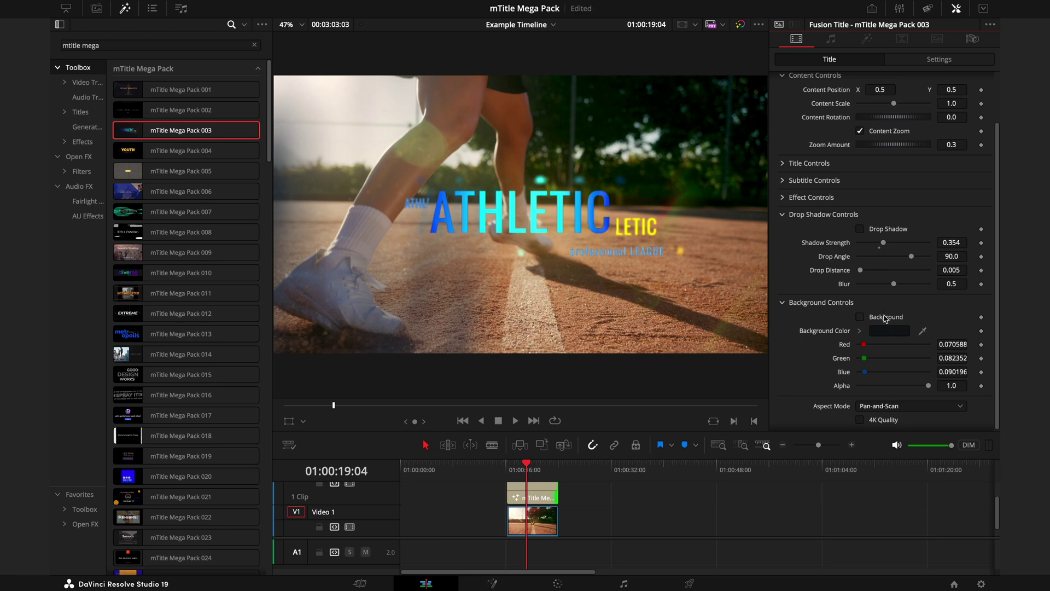
Re-enable the dark background at alpha 0.457 and fold away the background and shadow settings.
{"action": "left_click", "coordinate": [886, 316]}
{"action": "left_click_drag", "start_coordinate": [928, 386], "coordinate": [892, 392]}
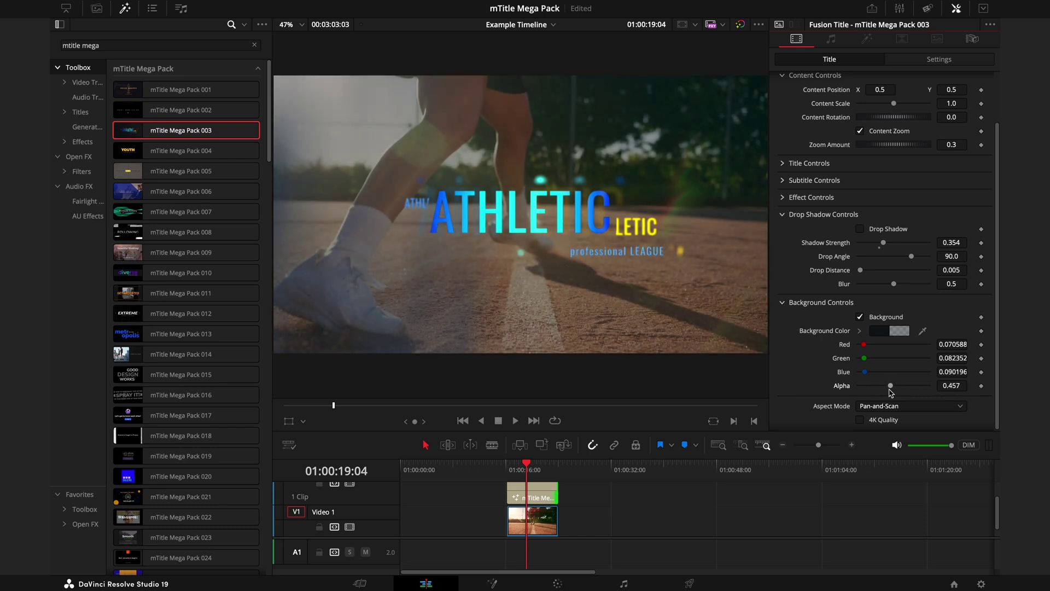
{"action": "left_click", "coordinate": [782, 303]}
{"action": "left_click", "coordinate": [784, 274]}
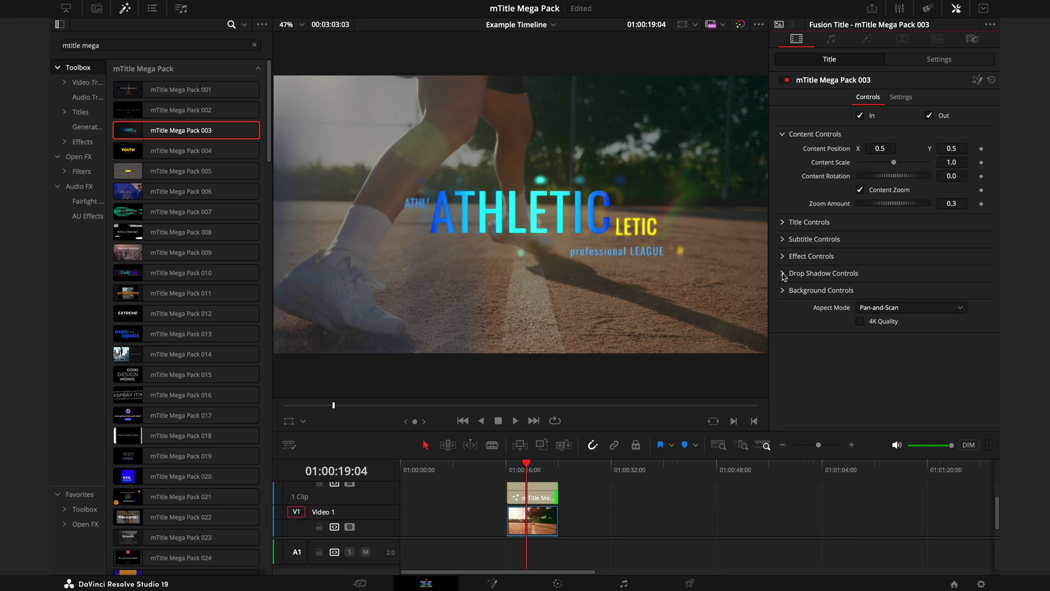
Turn on 4K quality and make the light leaks green at 0.75 alpha with seethe about 1.0.
{"action": "left_click", "coordinate": [860, 322]}
{"action": "left_click", "coordinate": [784, 256]}
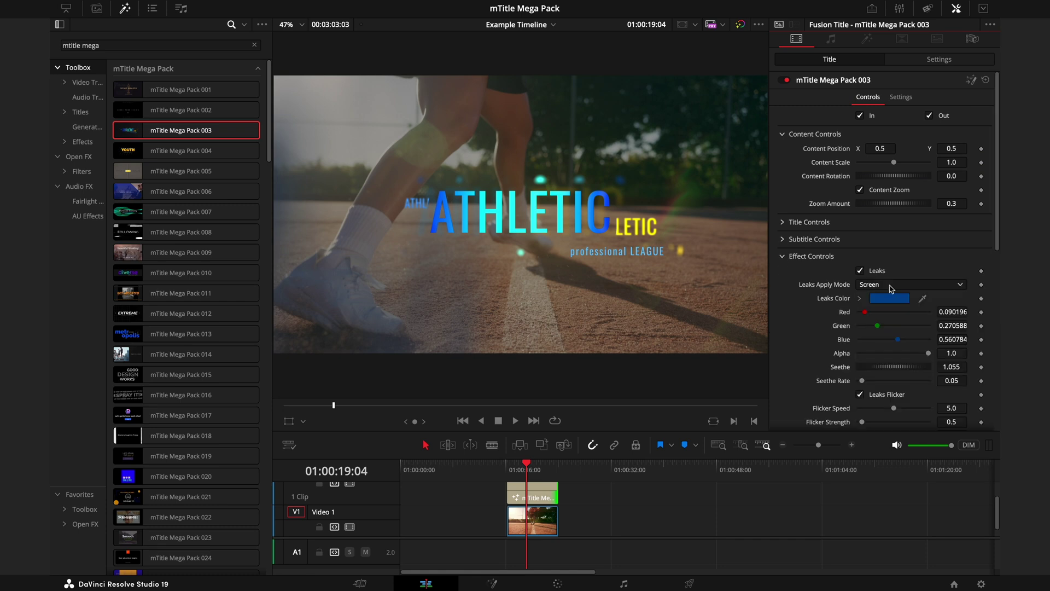
{"action": "scroll", "coordinate": [784, 256], "scroll_direction": "down", "scroll_amount": 5}
{"action": "left_click", "coordinate": [890, 128]}
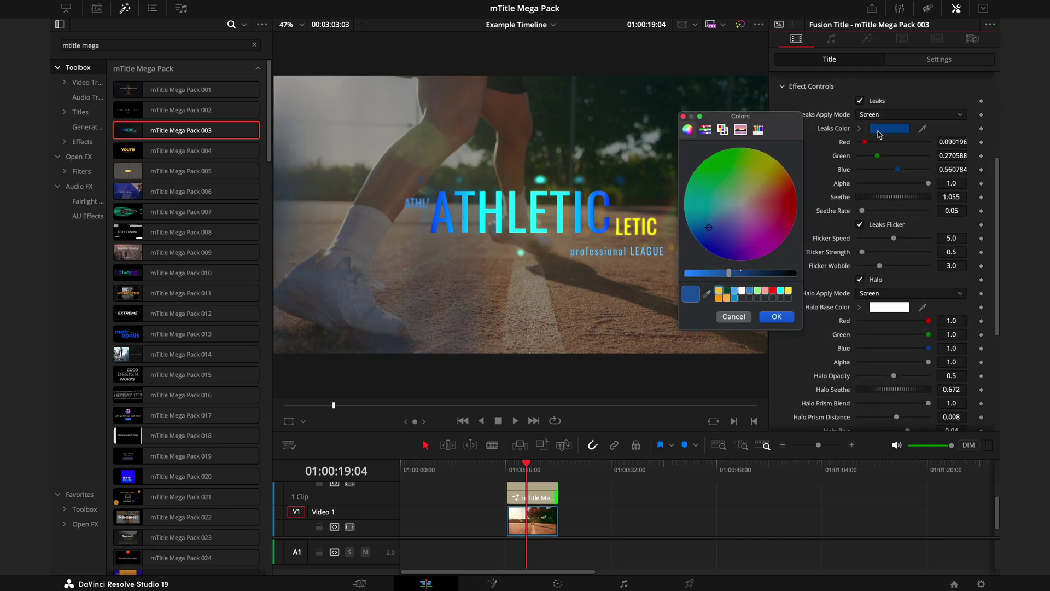
{"action": "left_click_drag", "start_coordinate": [766, 165], "coordinate": [736, 147]}
{"action": "left_click", "coordinate": [776, 317]}
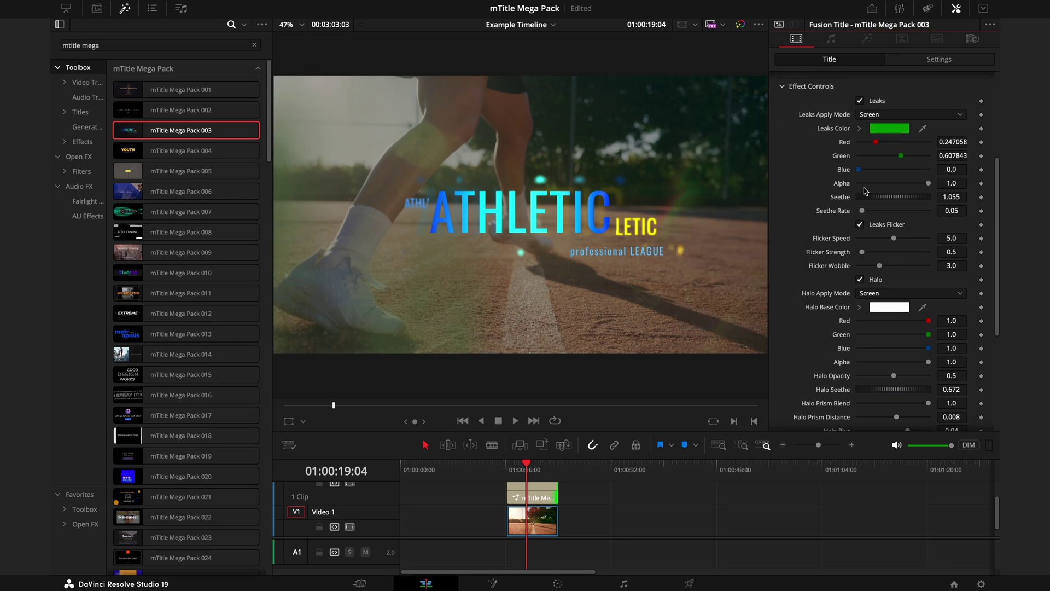
{"action": "left_click_drag", "start_coordinate": [928, 182], "coordinate": [897, 230]}
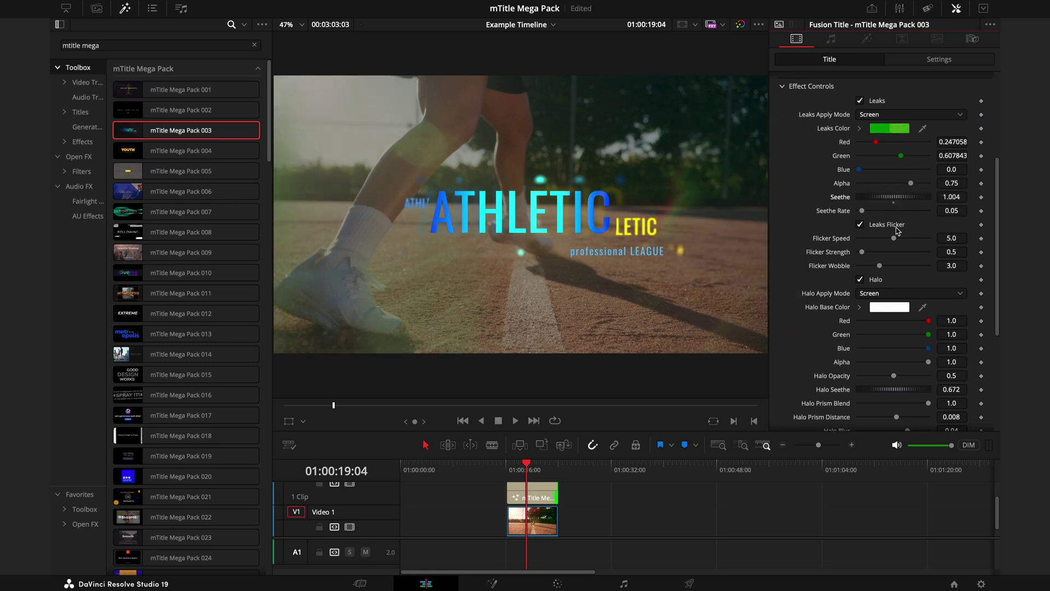
{"action": "left_click", "coordinate": [880, 280]}
Set the halo to Normal blend mode, turn it on, and tune Halo Blur to 0.01 and full opacity.
{"action": "left_click", "coordinate": [884, 294]}
{"action": "left_click", "coordinate": [882, 304]}
{"action": "left_click", "coordinate": [875, 280]}
{"action": "scroll", "coordinate": [882, 326], "scroll_direction": "down", "scroll_amount": 5}
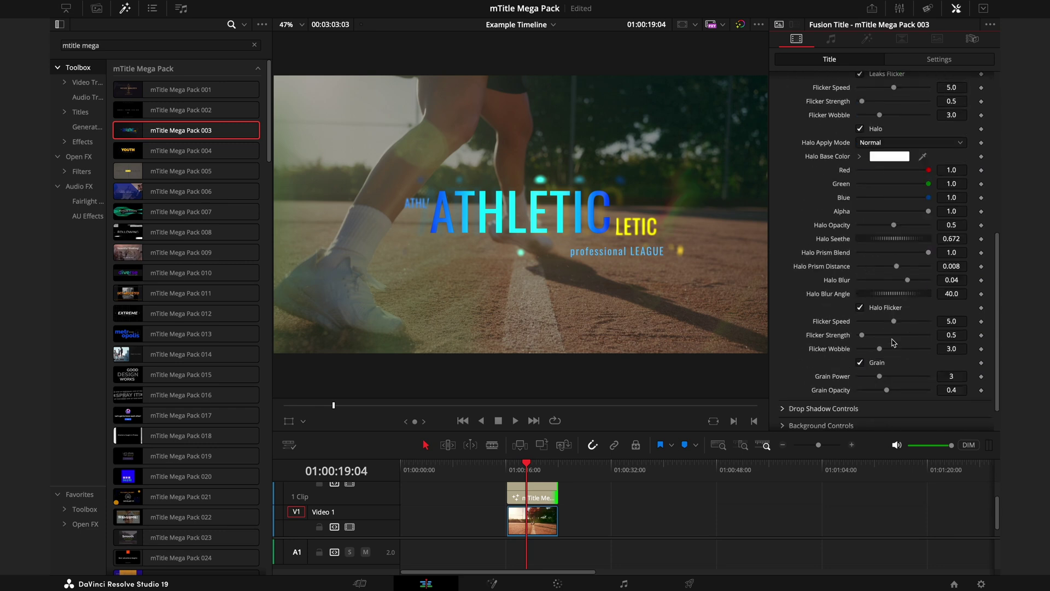
{"action": "mouse_move", "coordinate": [907, 279]}
{"action": "left_mouse_down"}
{"action": "mouse_move", "coordinate": [855, 286]}
{"action": "mouse_move", "coordinate": [897, 280]}
{"action": "left_mouse_up"}
{"action": "mouse_move", "coordinate": [894, 225]}
{"action": "left_mouse_down"}
{"action": "mouse_move", "coordinate": [878, 226]}
{"action": "mouse_move", "coordinate": [890, 227]}
{"action": "left_mouse_up"}
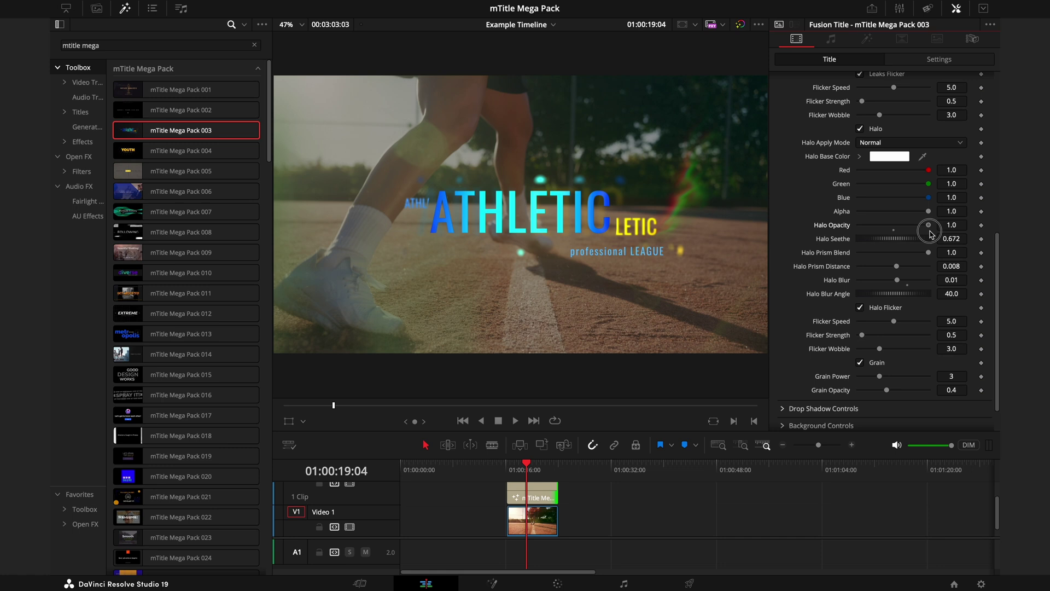
Move the playhead to 01:00:19:16 and scroll the timeline to the empty area past the clips.
{"action": "scroll", "coordinate": [886, 246], "scroll_direction": "up", "scroll_amount": 2}
{"action": "left_click", "coordinate": [530, 471]}
{"action": "scroll", "coordinate": [629, 485], "scroll_direction": "right", "scroll_amount": 10}
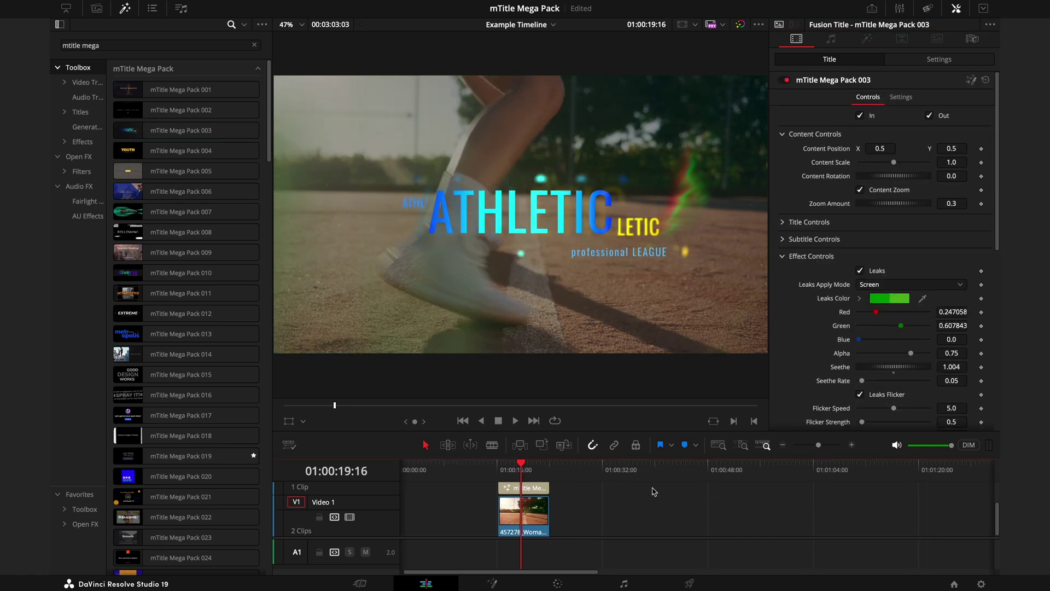
Drop mTitle Mega Pack 022 onto V1 at an empty spot past the clips and enable 4K Quality.
{"action": "left_click", "coordinate": [588, 479]}
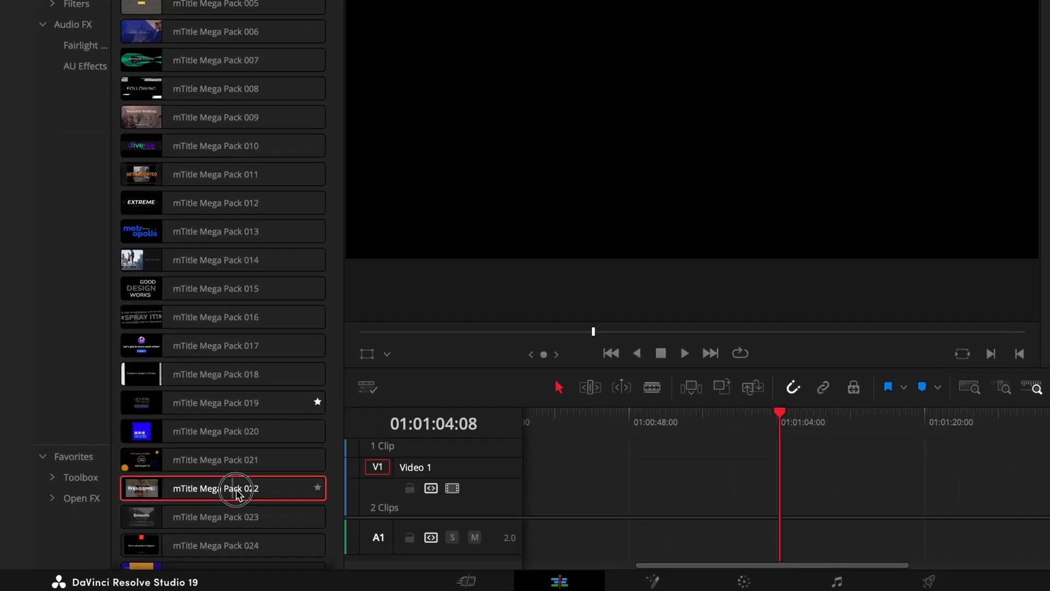
{"action": "left_click_drag", "start_coordinate": [180, 516], "coordinate": [584, 522]}
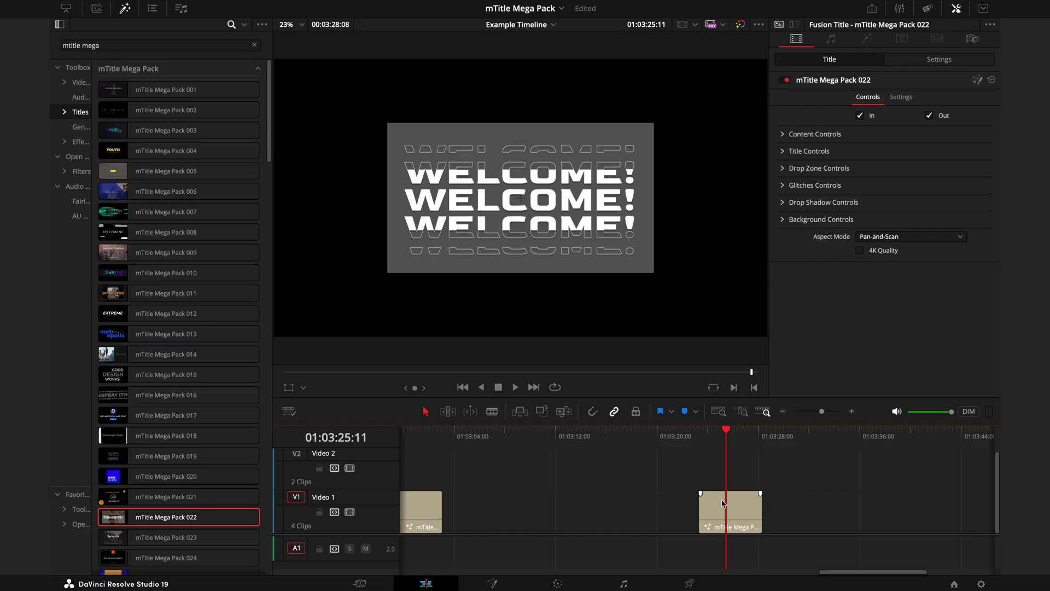
{"action": "left_click", "coordinate": [723, 504]}
{"action": "left_click", "coordinate": [860, 251]}
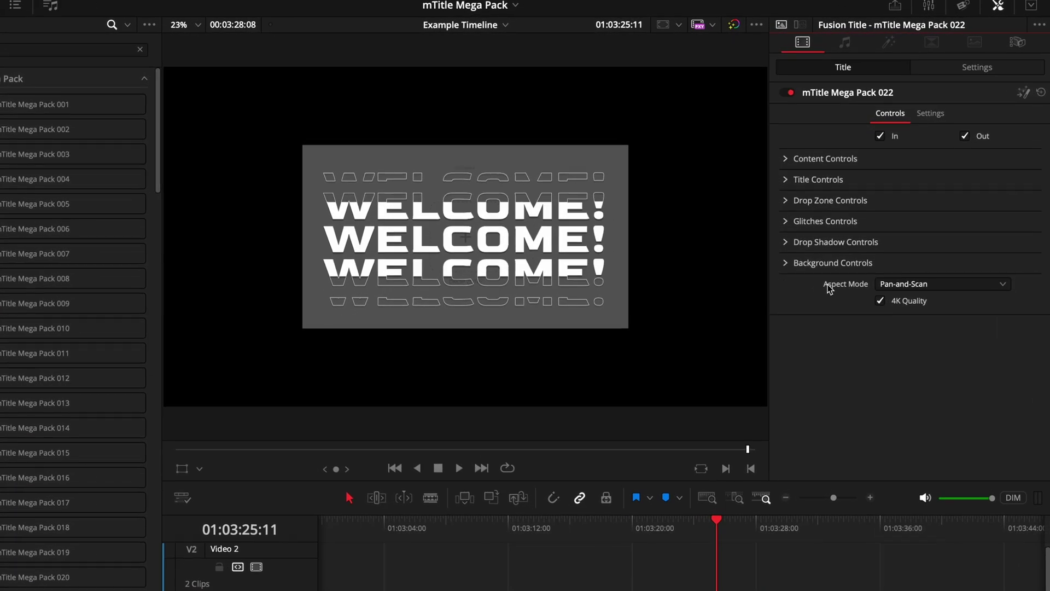
{"action": "left_click", "coordinate": [826, 221]}
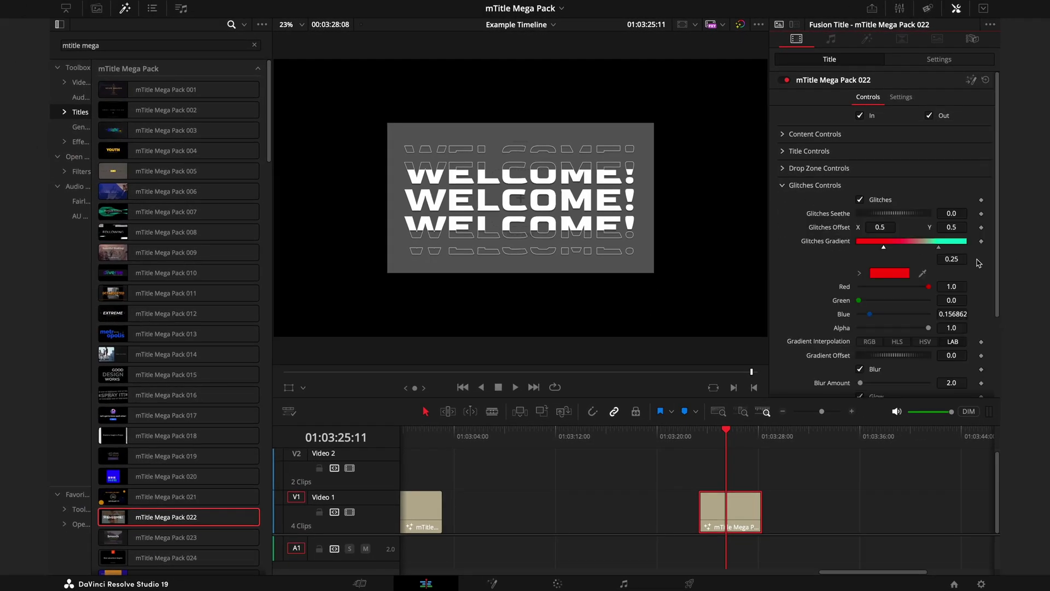
{"action": "scroll", "coordinate": [979, 263], "scroll_direction": "down", "scroll_amount": 5}
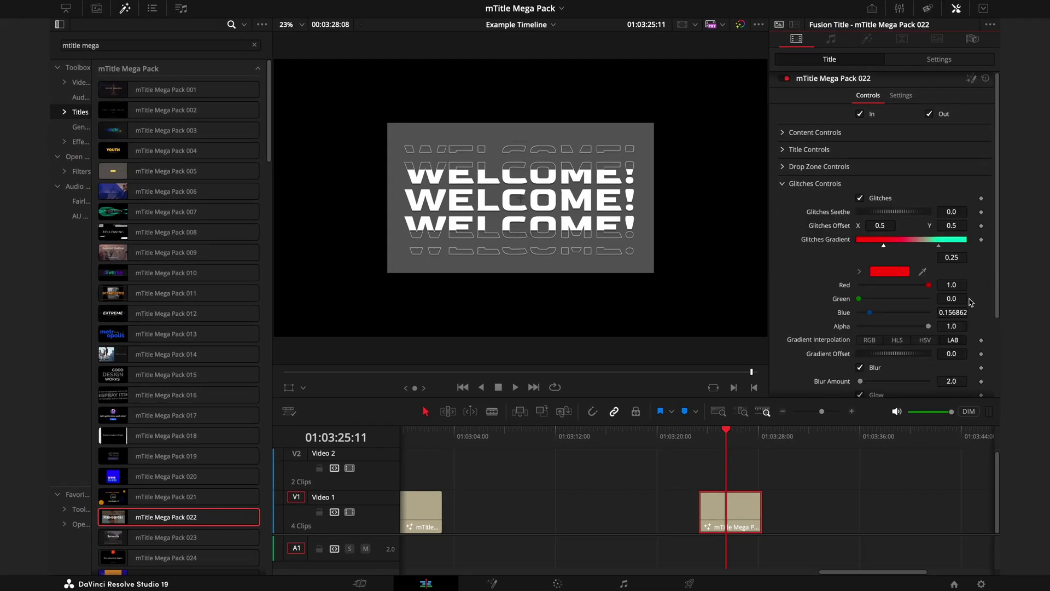
{"action": "scroll", "coordinate": [966, 301], "scroll_direction": "up", "scroll_amount": 5}
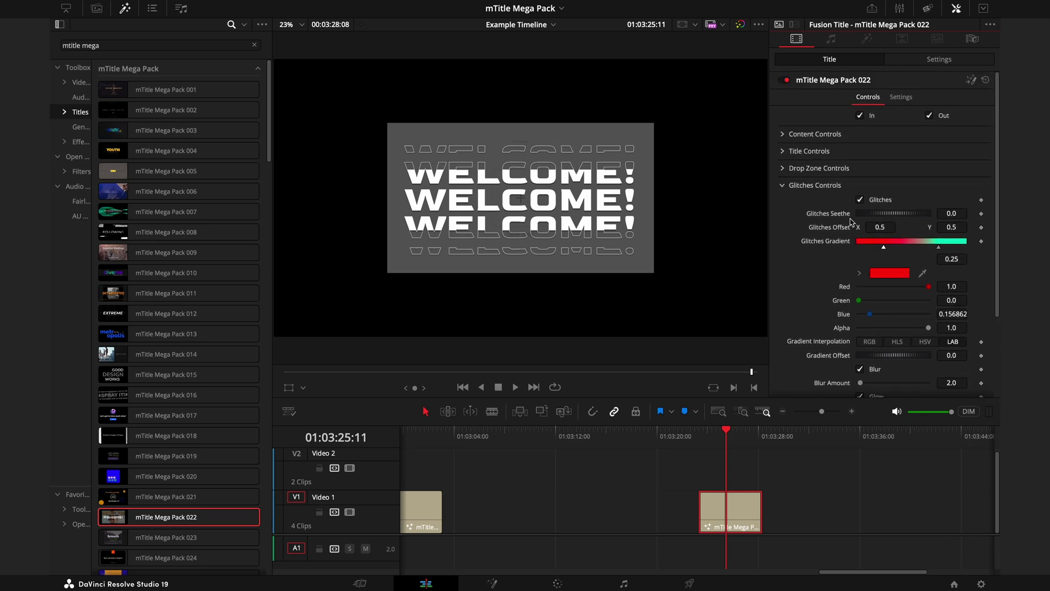
{"action": "left_click", "coordinate": [783, 188]}
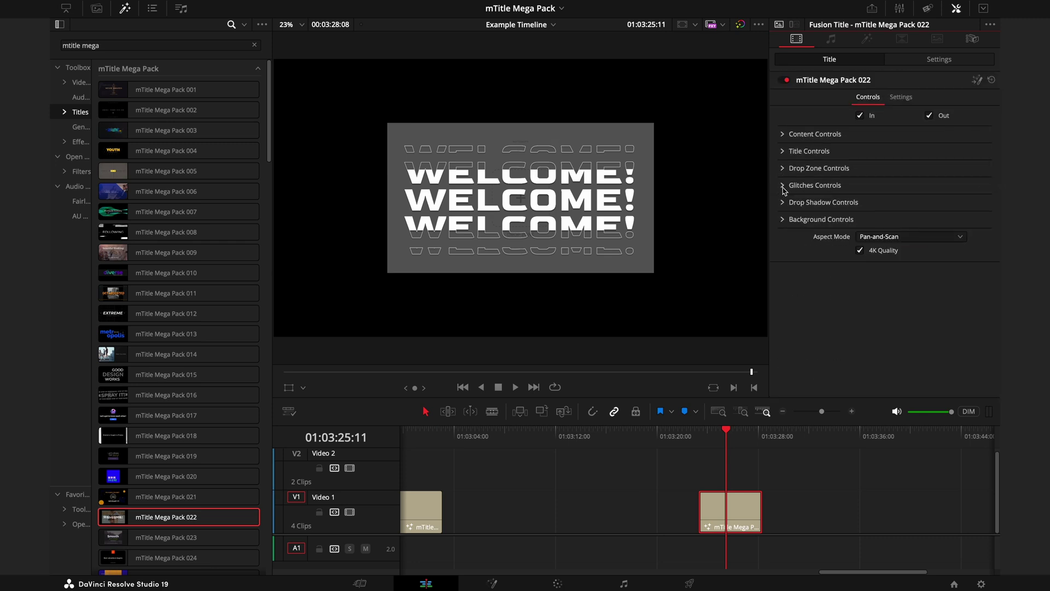
Hide the WELCOME! text and load Boxer.png into the title's drop zone.
{"action": "left_click", "coordinate": [783, 151]}
{"action": "left_click", "coordinate": [860, 165]}
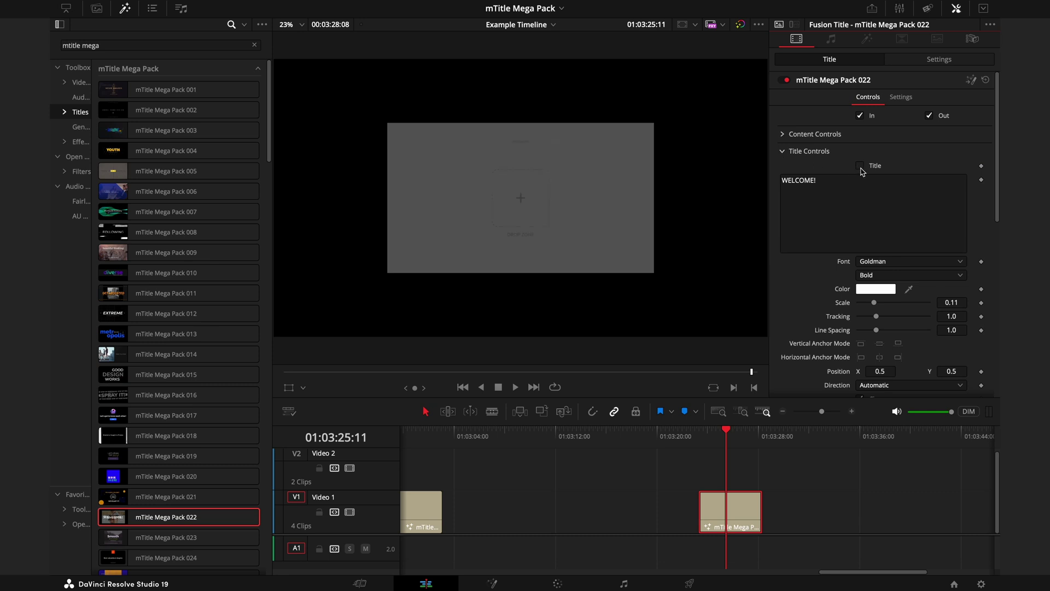
{"action": "left_click", "coordinate": [782, 154]}
{"action": "left_click", "coordinate": [782, 168]}
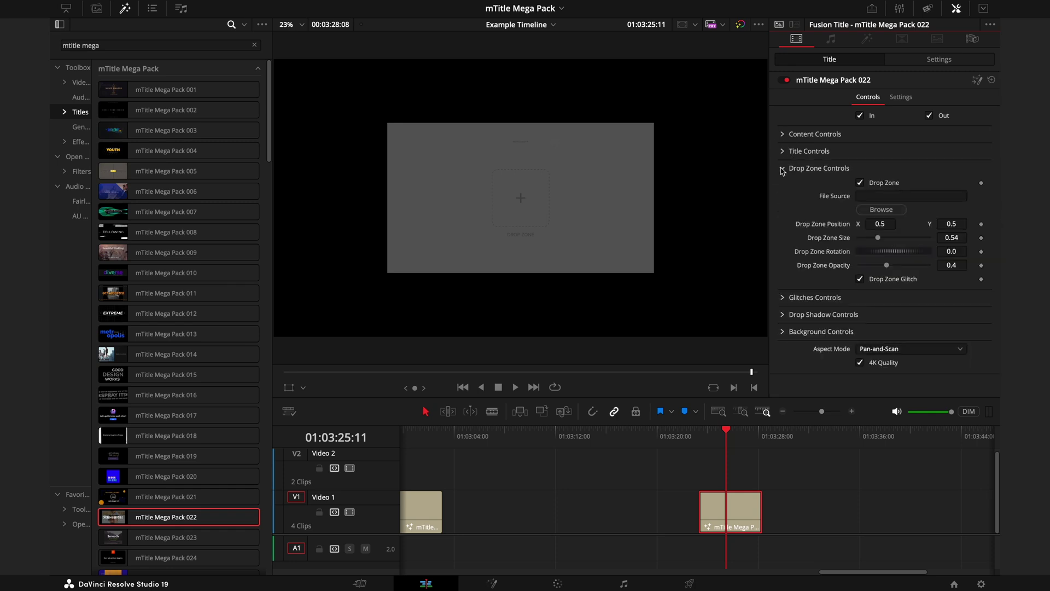
{"action": "left_click", "coordinate": [881, 209]}
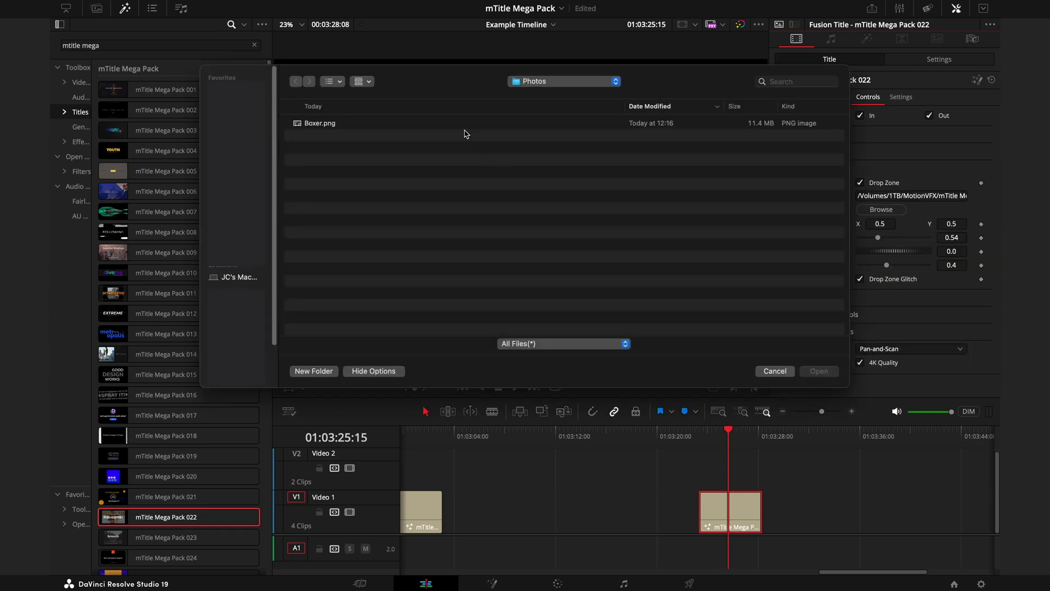
{"action": "double_click", "coordinate": [463, 129]}
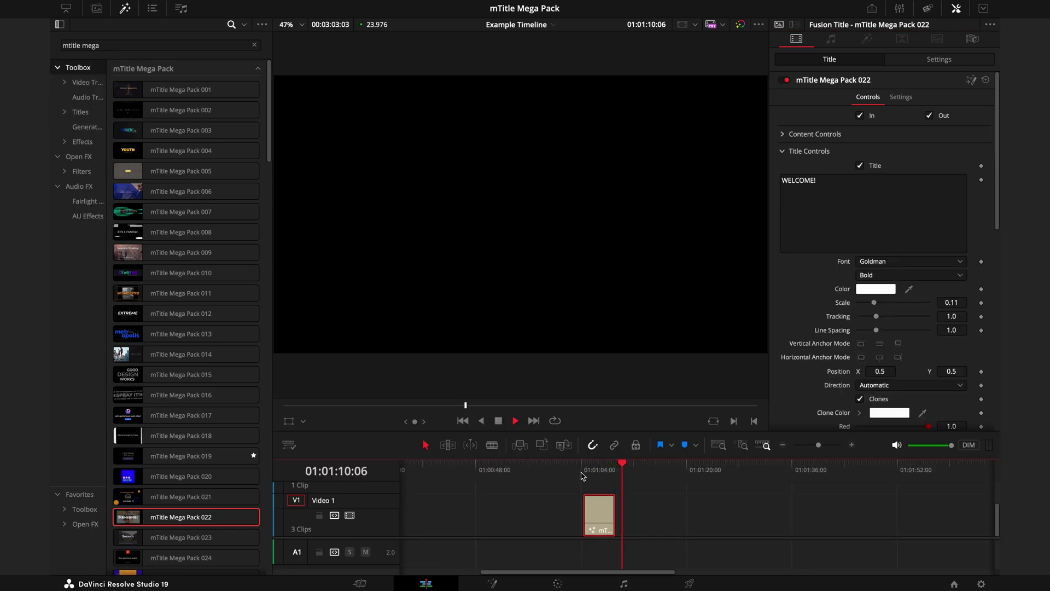
Preview the title from 01:01:05:14 and turn off its solid background.
{"action": "key", "text": "space"}
{"action": "left_click", "coordinate": [590, 465]}
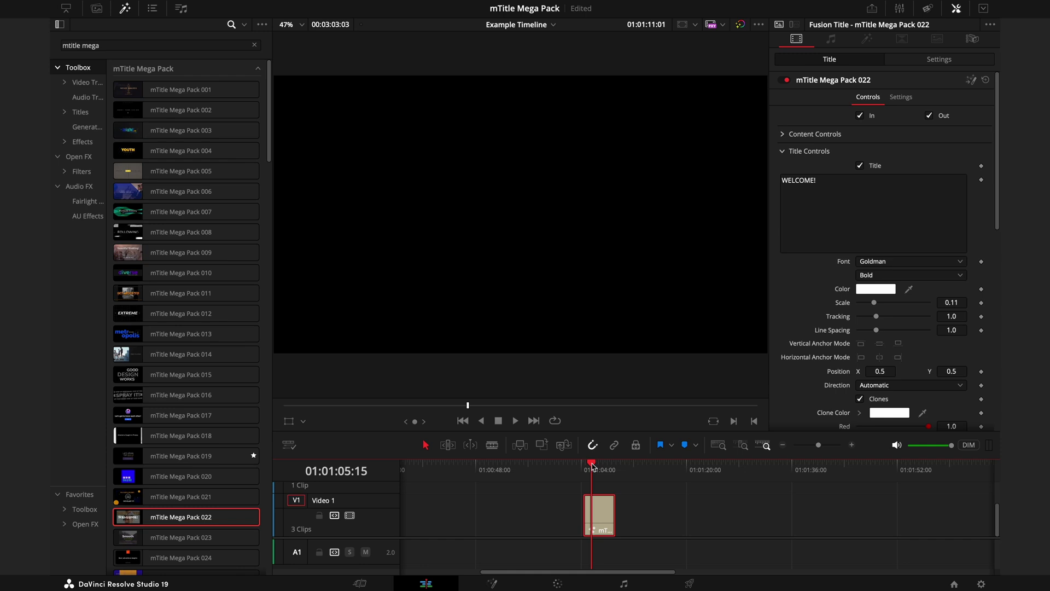
{"action": "key", "text": "space"}
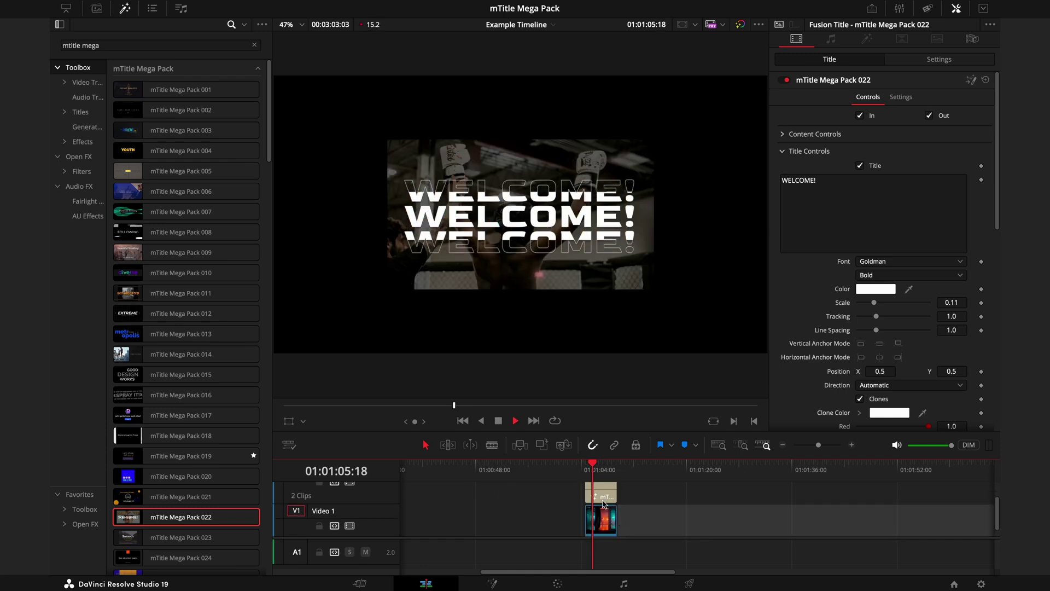
{"action": "key", "text": "space"}
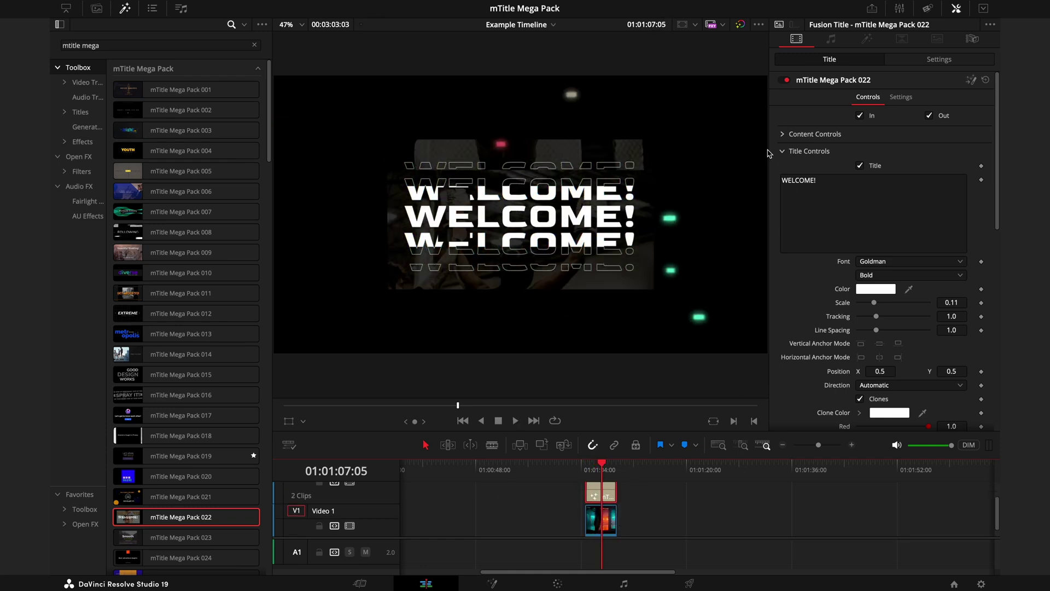
{"action": "left_click", "coordinate": [788, 152]}
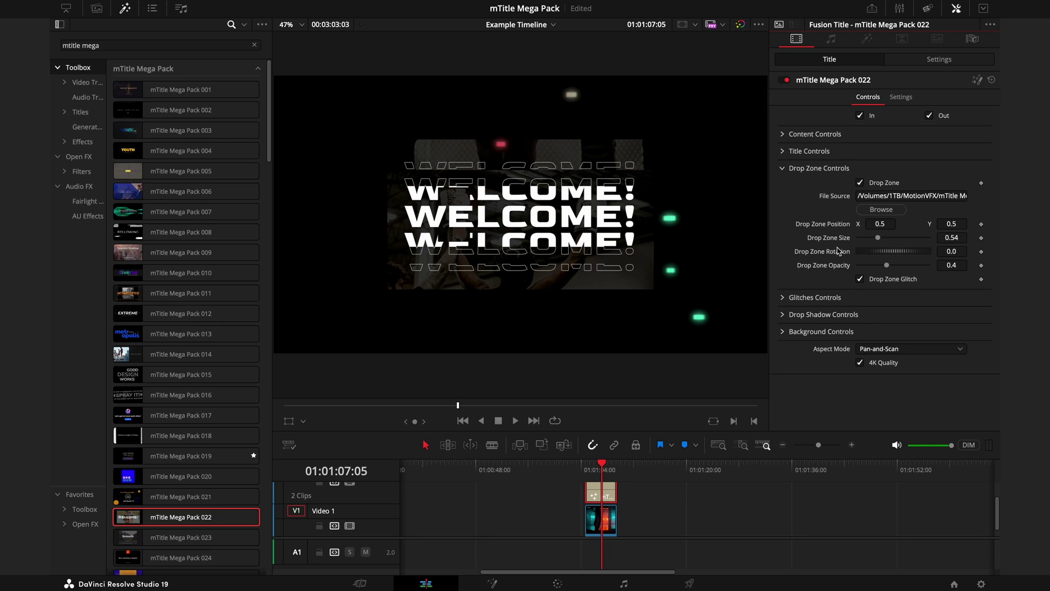
{"action": "left_click", "coordinate": [783, 331]}
{"action": "left_click", "coordinate": [860, 345]}
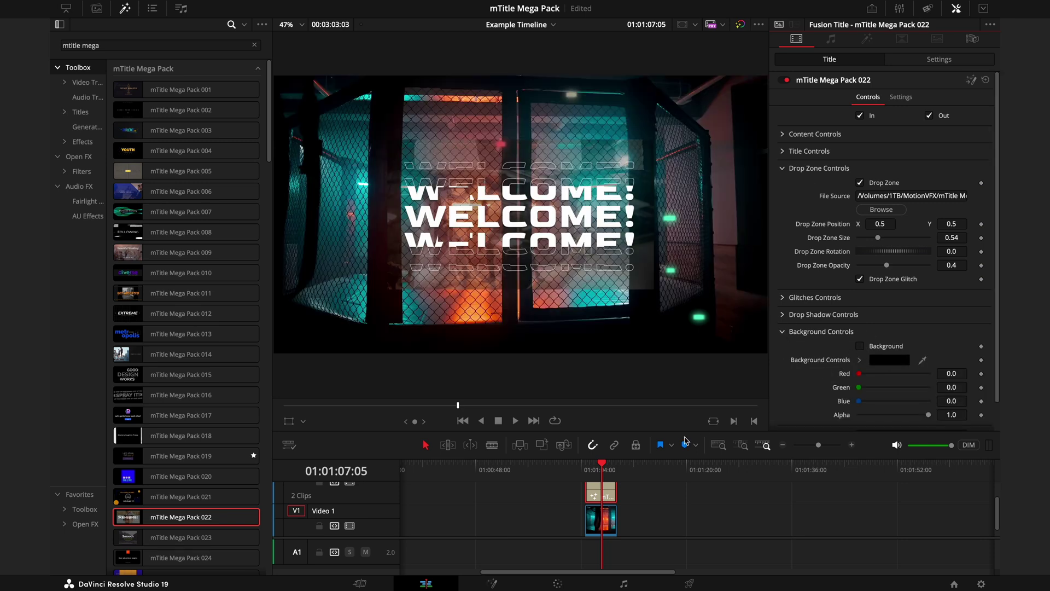
Replay from 01:01:04:14 and raise the boxer photo's drop zone opacity to 0.669.
{"action": "left_click", "coordinate": [584, 469]}
{"action": "key", "text": "space"}
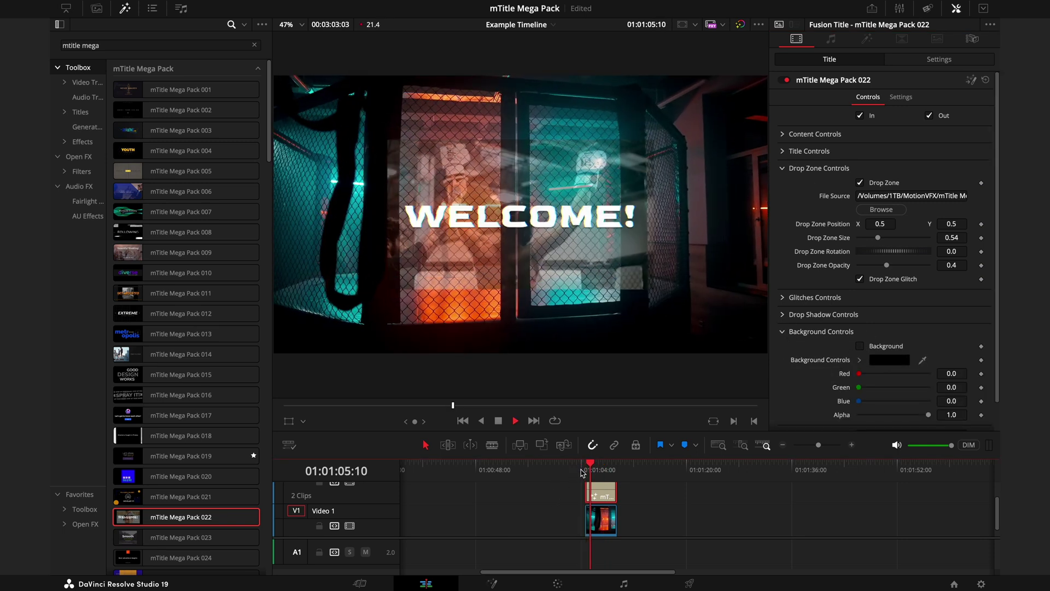
{"action": "key", "text": "space"}
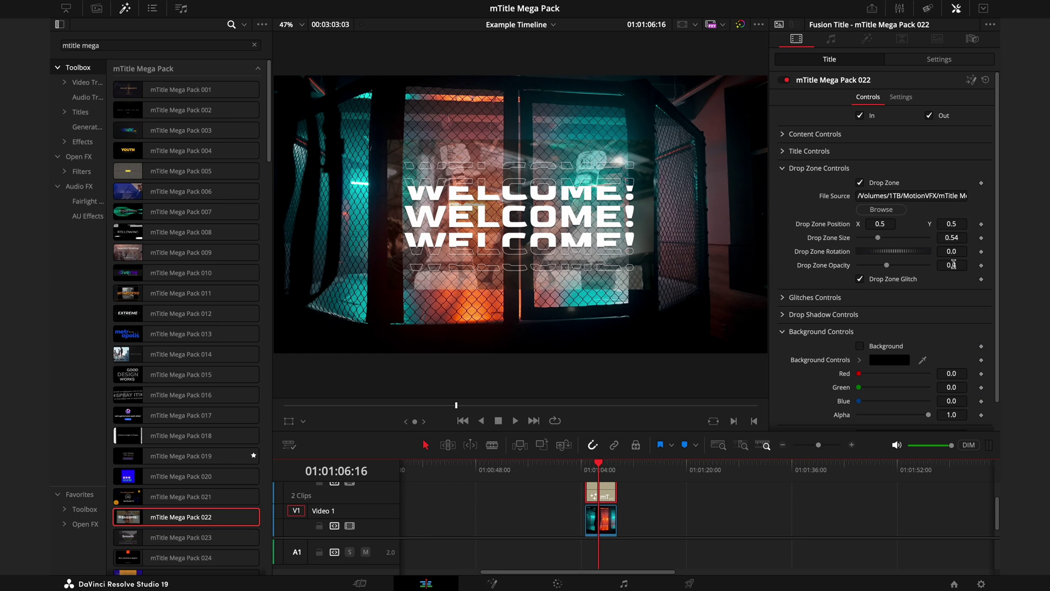
{"action": "mouse_move", "coordinate": [888, 265]}
{"action": "left_mouse_down"}
{"action": "mouse_move", "coordinate": [951, 266]}
{"action": "mouse_move", "coordinate": [905, 265]}
{"action": "left_mouse_up"}
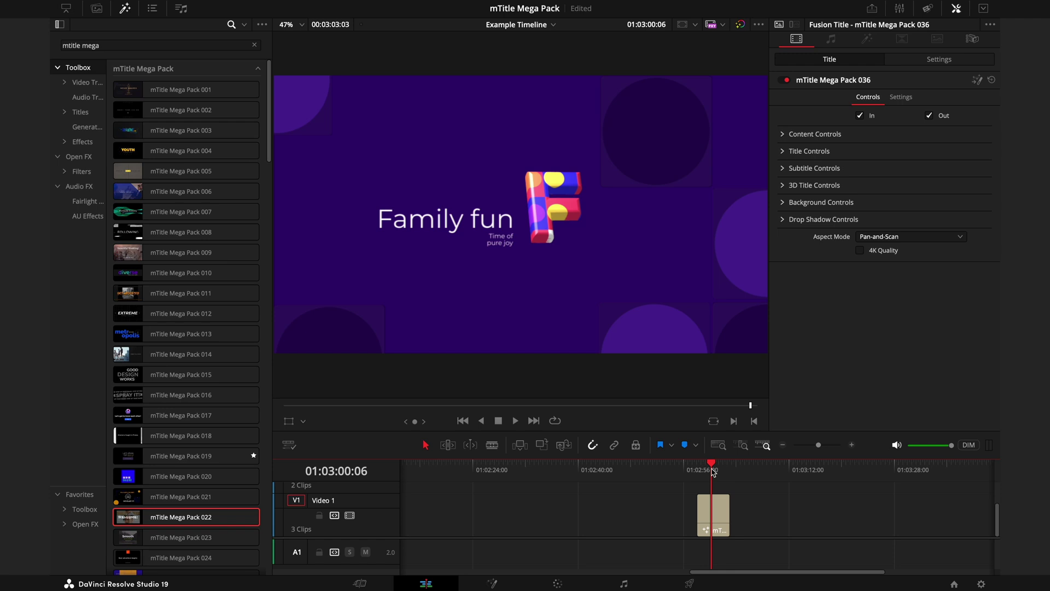
Scrub back to an earlier frame of the Family fun title's 3D F animation.
{"action": "left_click_drag", "start_coordinate": [713, 473], "coordinate": [709, 474]}
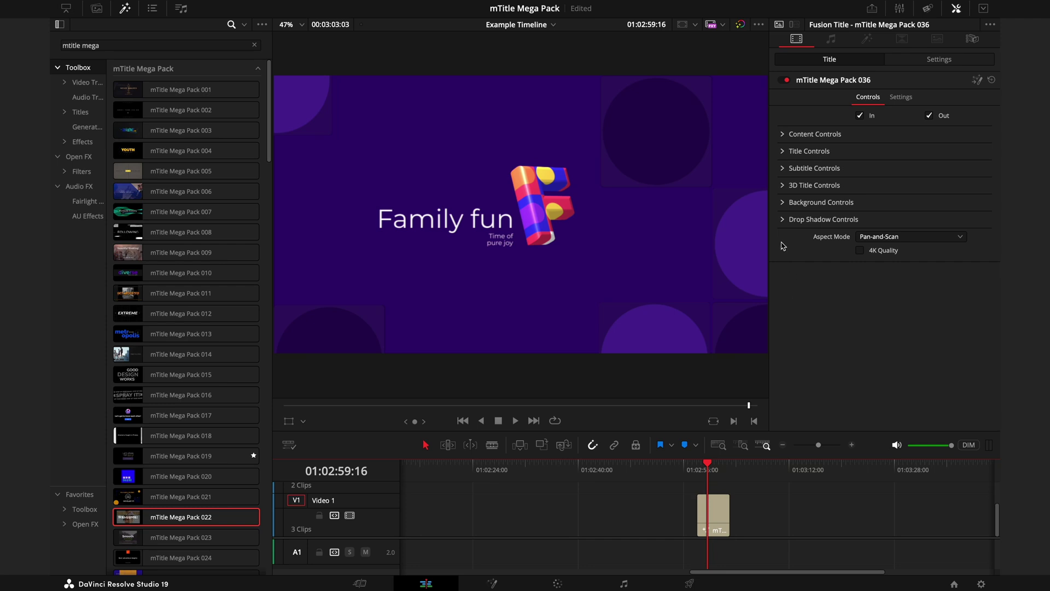
Change the Family fun title's 3D letter from F to 'JC'.
{"action": "left_click", "coordinate": [786, 186]}
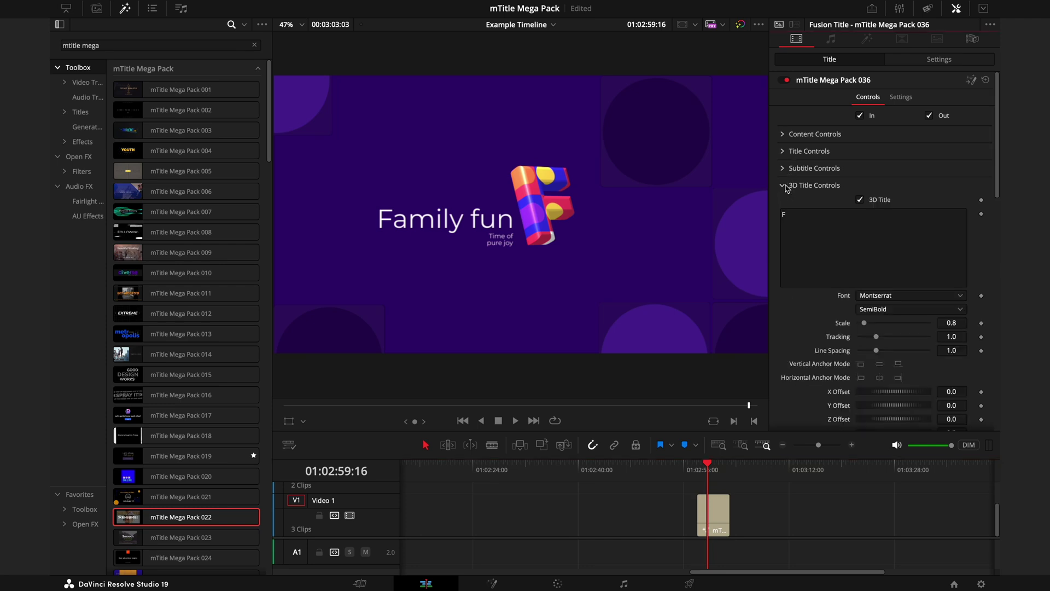
{"action": "scroll", "coordinate": [809, 215], "scroll_direction": "down", "scroll_amount": 1}
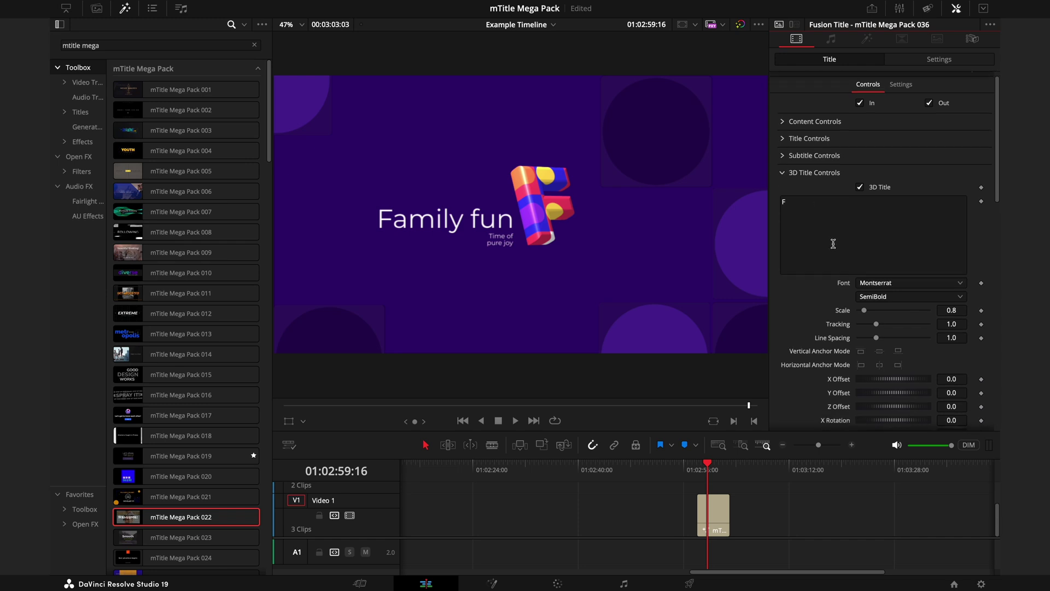
{"action": "left_click", "coordinate": [826, 207]}
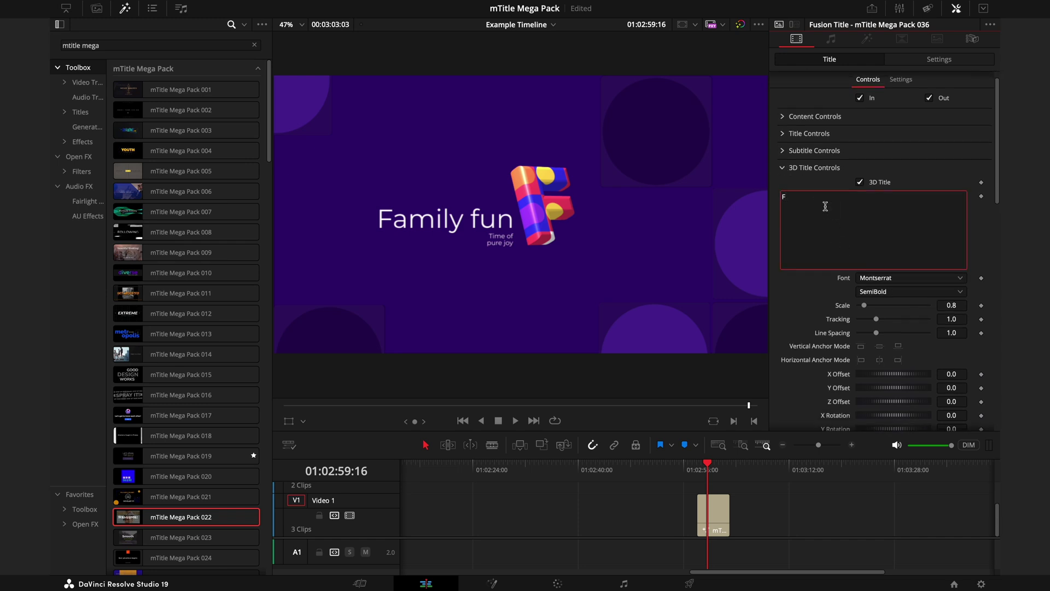
{"action": "type", "text": "JC"}
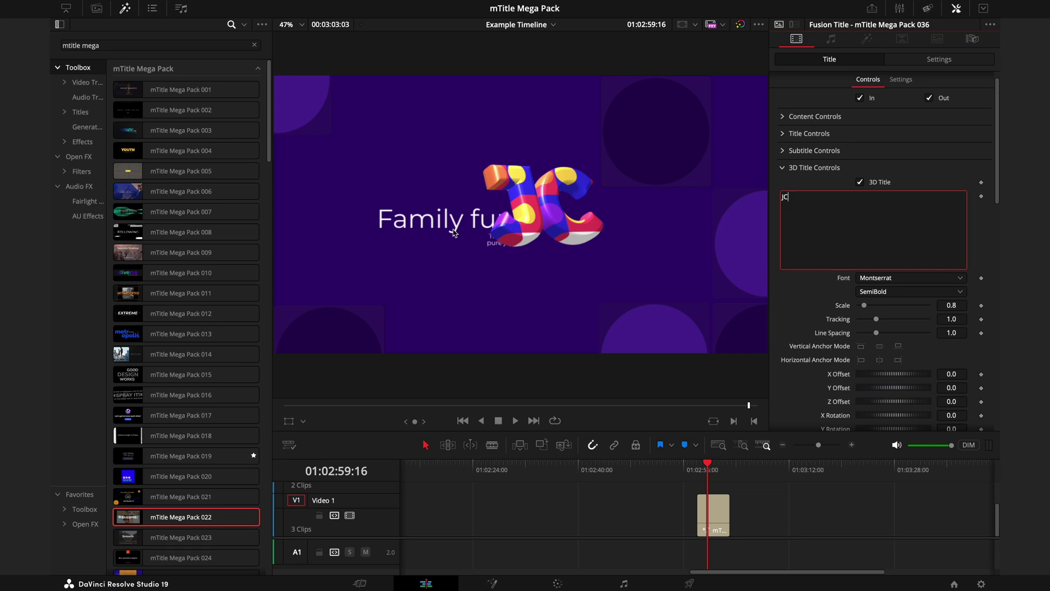
Shift the 3D JC right to an X Offset of 0.232.
{"action": "scroll", "coordinate": [858, 288], "scroll_direction": "down", "scroll_amount": 4}
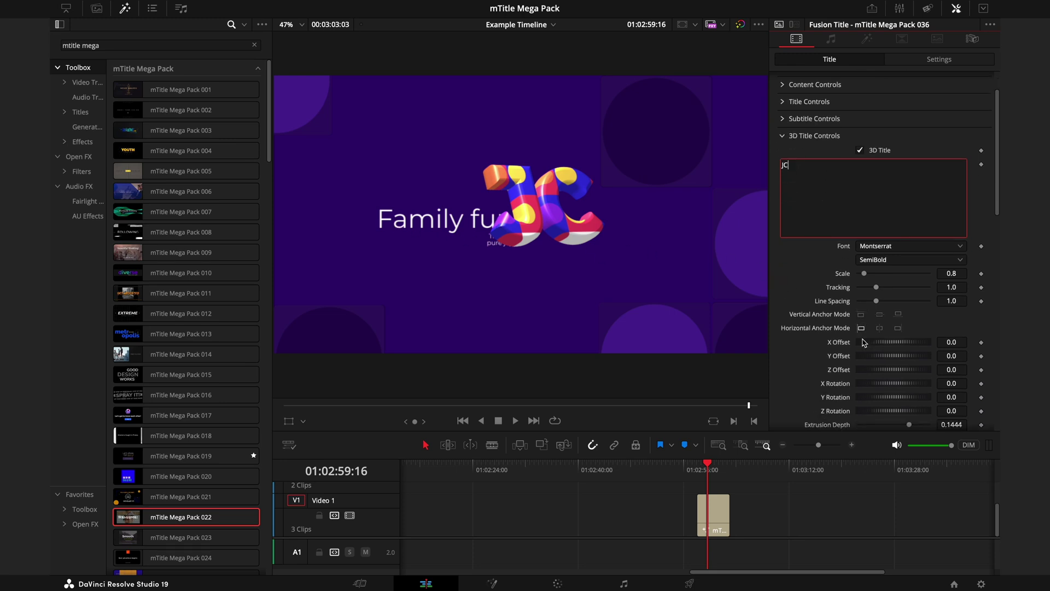
{"action": "left_click_drag", "start_coordinate": [863, 271], "coordinate": [908, 276]}
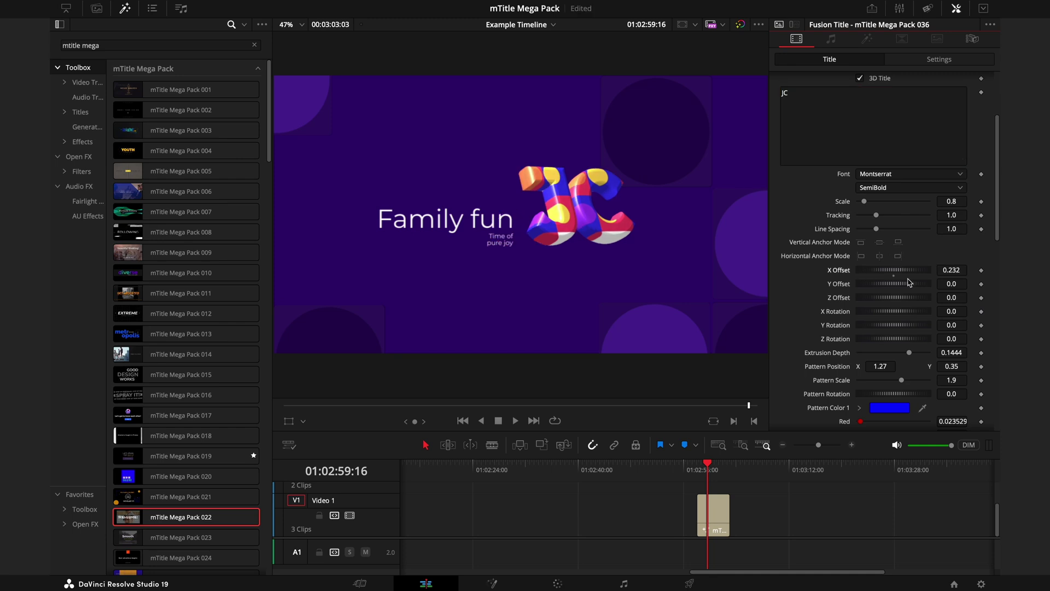
{"action": "scroll", "coordinate": [897, 335], "scroll_direction": "down", "scroll_amount": 4}
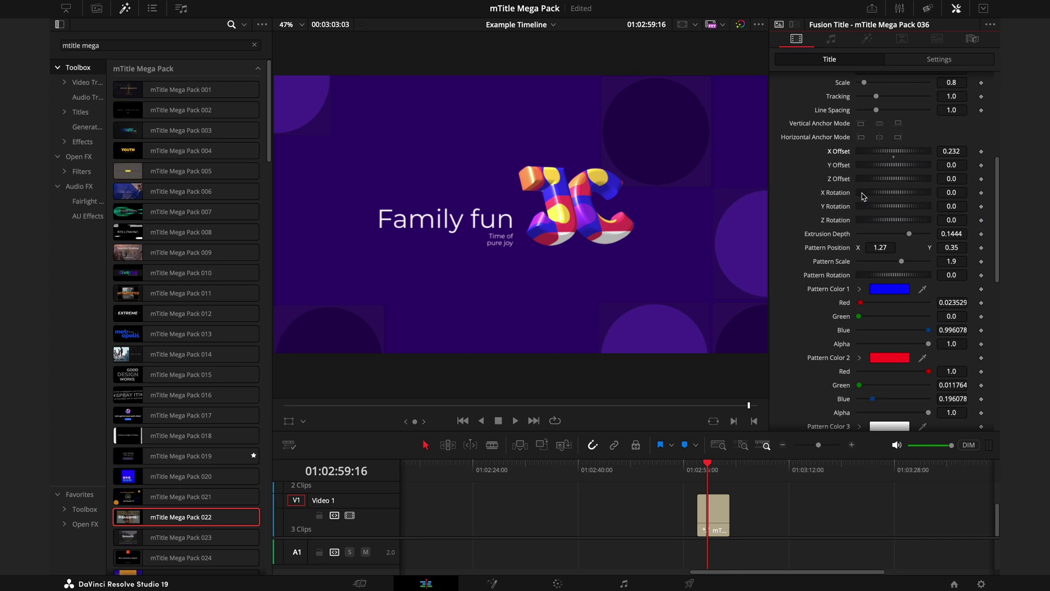
Tilt the 3D JC to X Rotation -13.0, with Extrusion Depth 0.085 and Pattern Scale 1.13.
{"action": "mouse_move", "coordinate": [872, 197]}
{"action": "left_mouse_down"}
{"action": "mouse_move", "coordinate": [909, 192]}
{"action": "mouse_move", "coordinate": [847, 203]}
{"action": "mouse_move", "coordinate": [880, 202]}
{"action": "mouse_move", "coordinate": [868, 204]}
{"action": "left_mouse_up"}
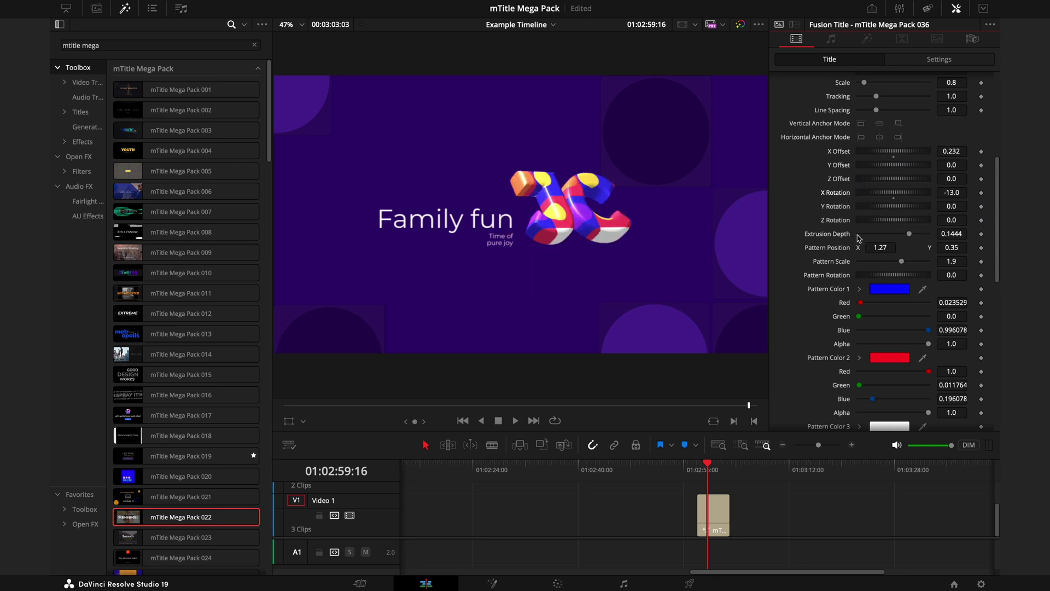
{"action": "mouse_move", "coordinate": [908, 234]}
{"action": "left_mouse_down"}
{"action": "mouse_move", "coordinate": [887, 235]}
{"action": "mouse_move", "coordinate": [914, 240]}
{"action": "mouse_move", "coordinate": [839, 241]}
{"action": "mouse_move", "coordinate": [888, 235]}
{"action": "mouse_move", "coordinate": [881, 247]}
{"action": "mouse_move", "coordinate": [922, 247]}
{"action": "mouse_move", "coordinate": [866, 248]}
{"action": "mouse_move", "coordinate": [895, 247]}
{"action": "left_mouse_up"}
{"action": "scroll", "coordinate": [905, 263], "scroll_direction": "down", "scroll_amount": 1}
{"action": "scroll", "coordinate": [906, 263], "scroll_direction": "down", "scroll_amount": 1}
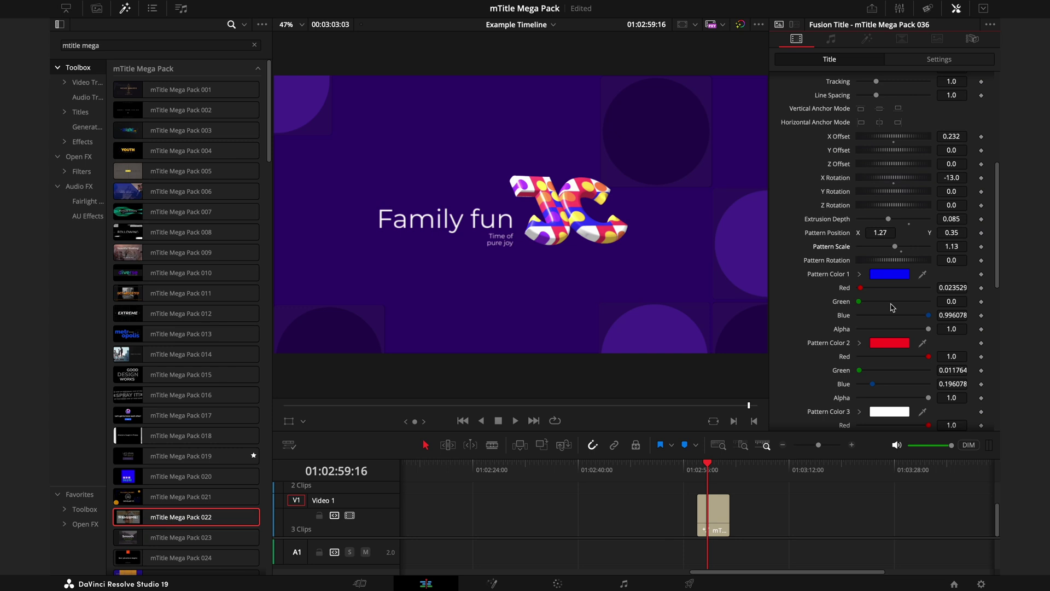
{"action": "scroll", "coordinate": [866, 294], "scroll_direction": "down", "scroll_amount": 3}
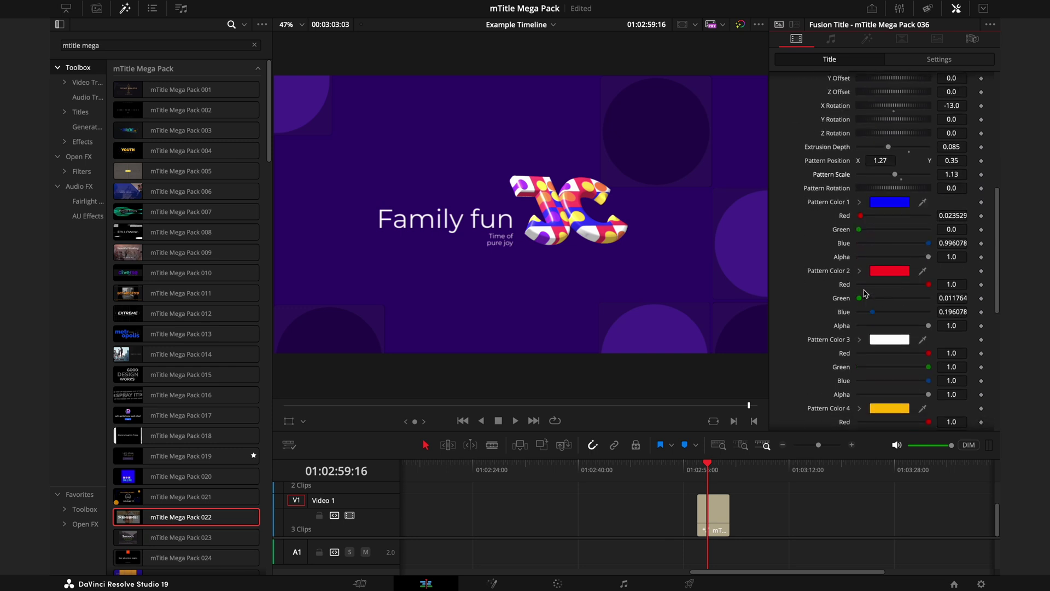